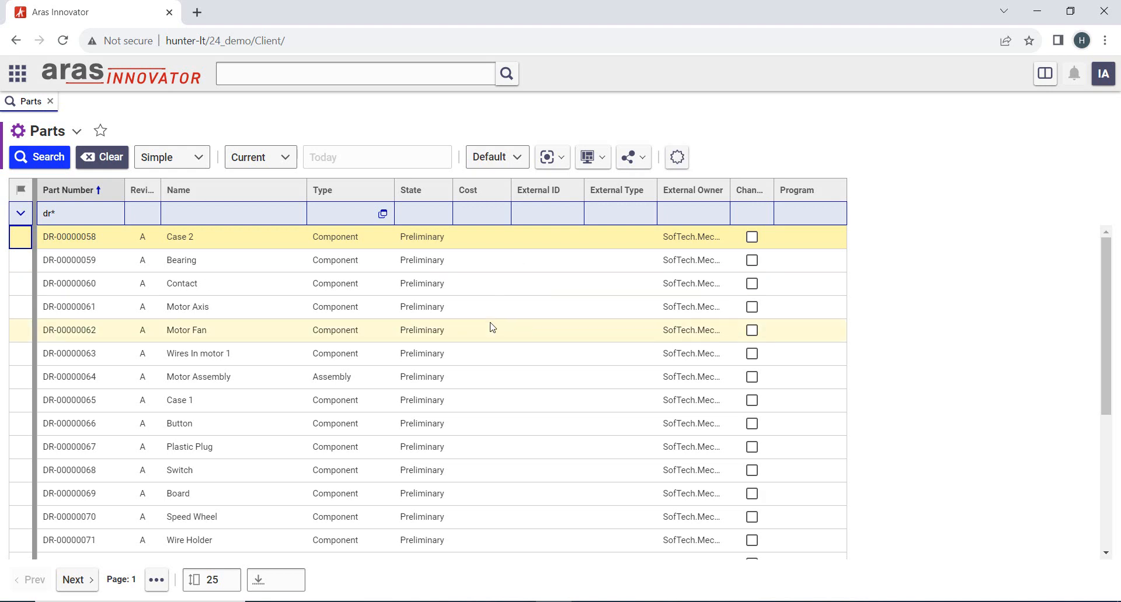
# - Create a new part named Motor Assembly Pro 3 and classify its type as Assembly
pyautogui.click(679, 168)
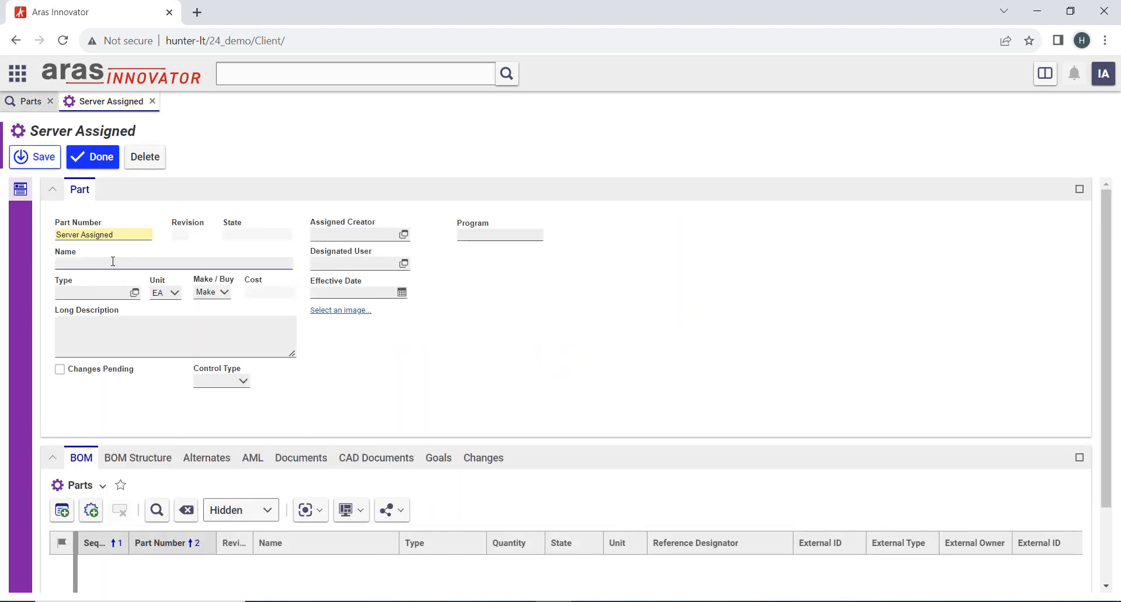
pyautogui.click(113, 262)
pyautogui.click(187, 292)
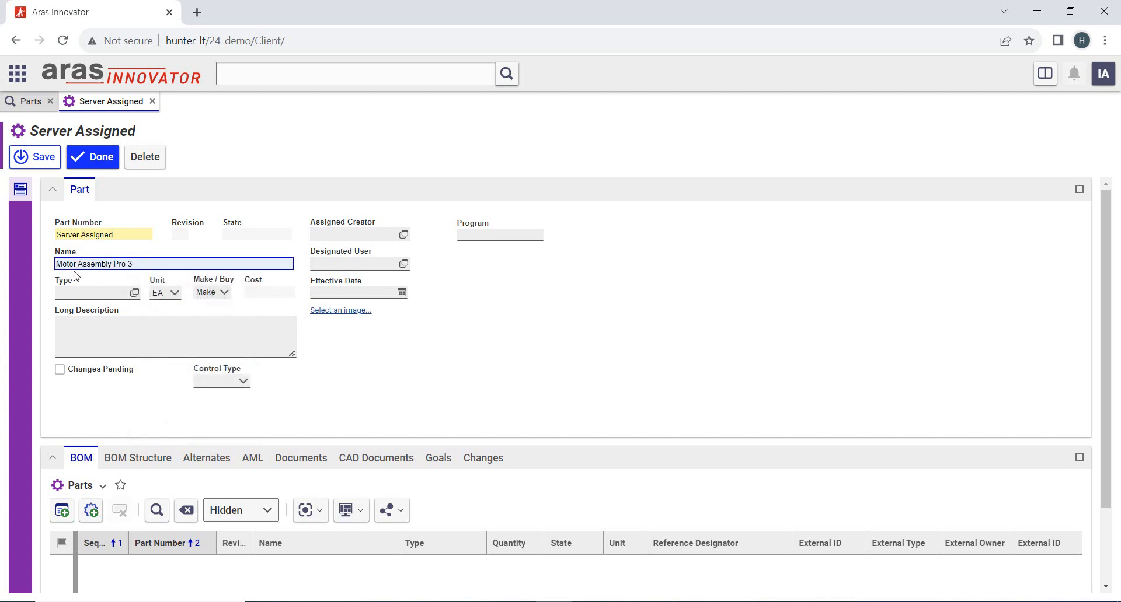
pyautogui.click(135, 293)
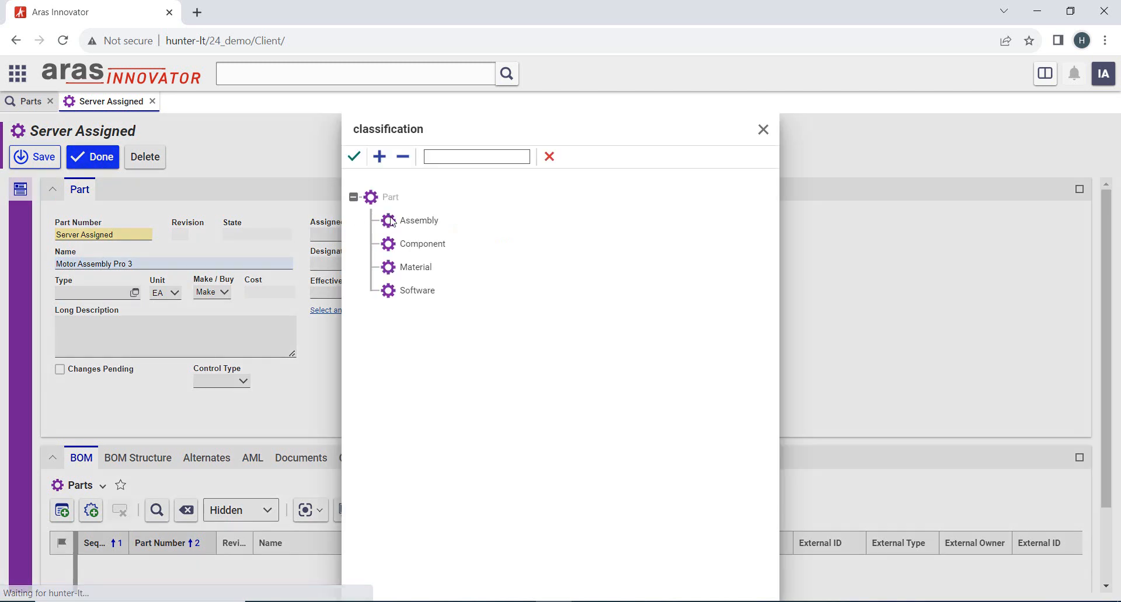
pyautogui.click(354, 157)
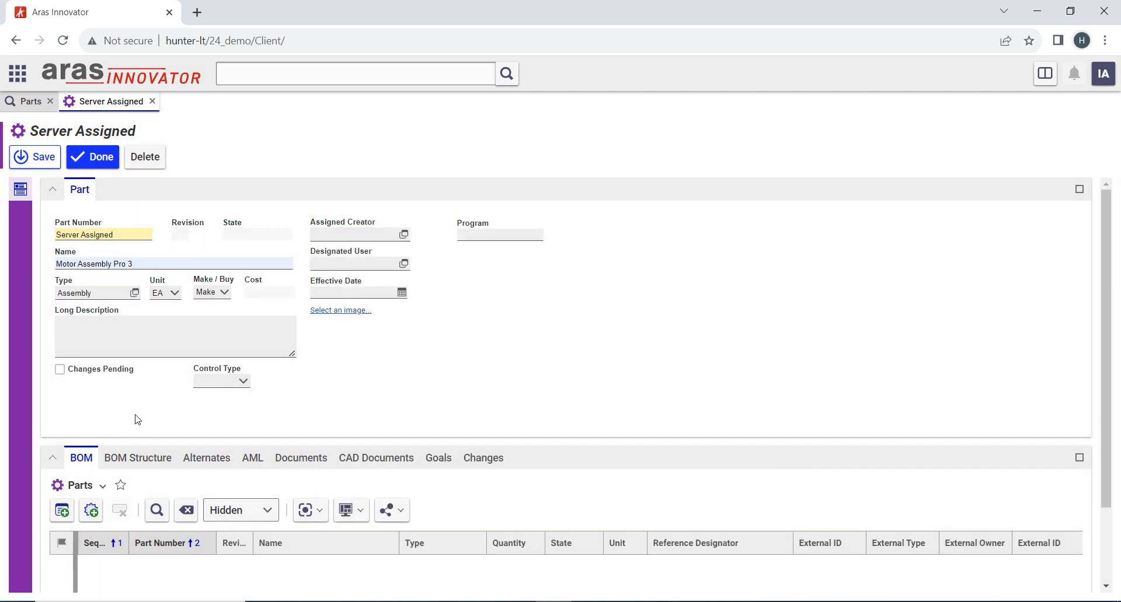
# - Start adding existing parts to the assembly's BOM and search for part numbers matching dr*
pyautogui.scroll(-2, 137, 418)
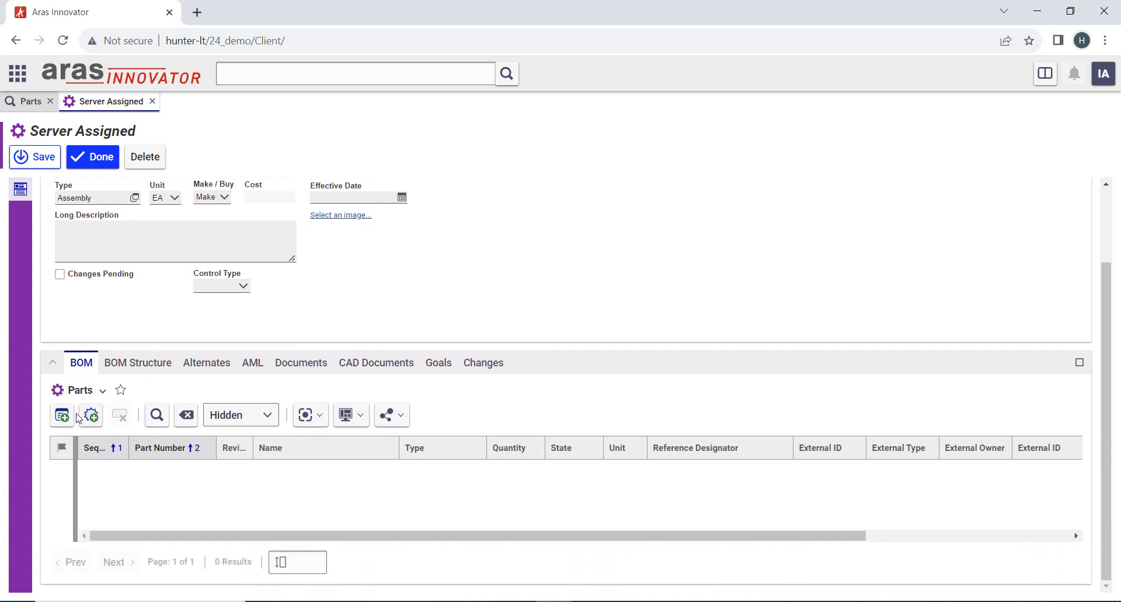
pyautogui.click(63, 415)
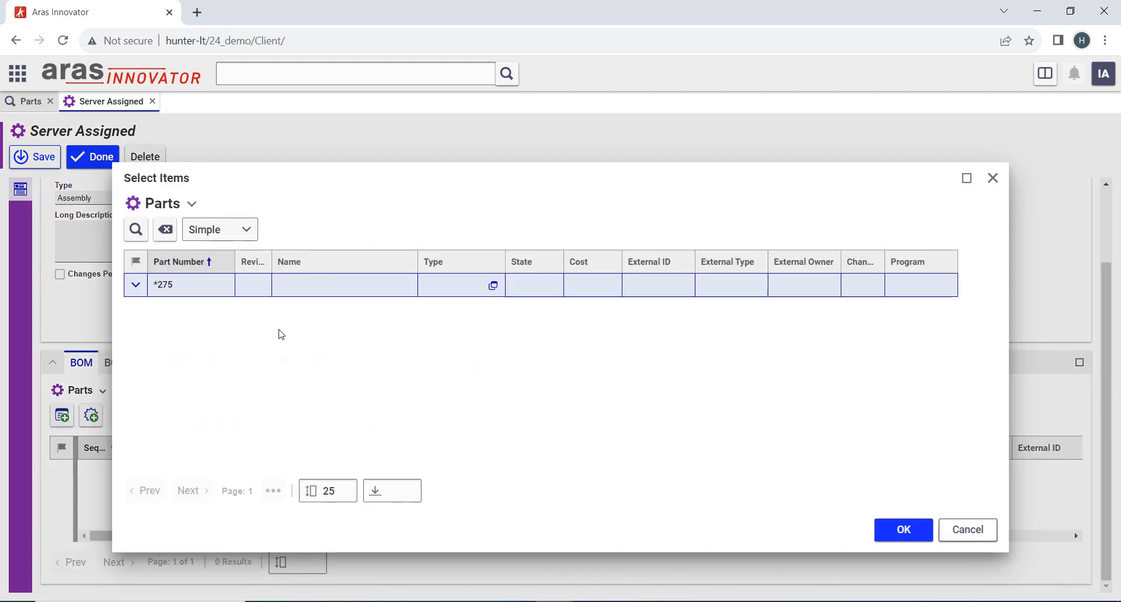
pyautogui.click(165, 229)
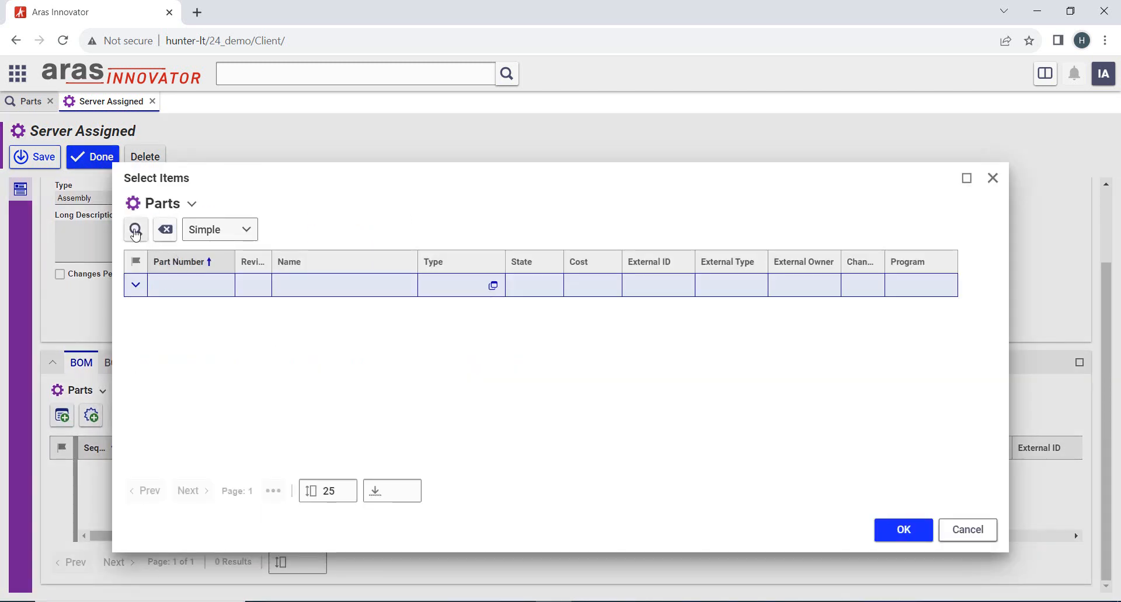
pyautogui.click(136, 229)
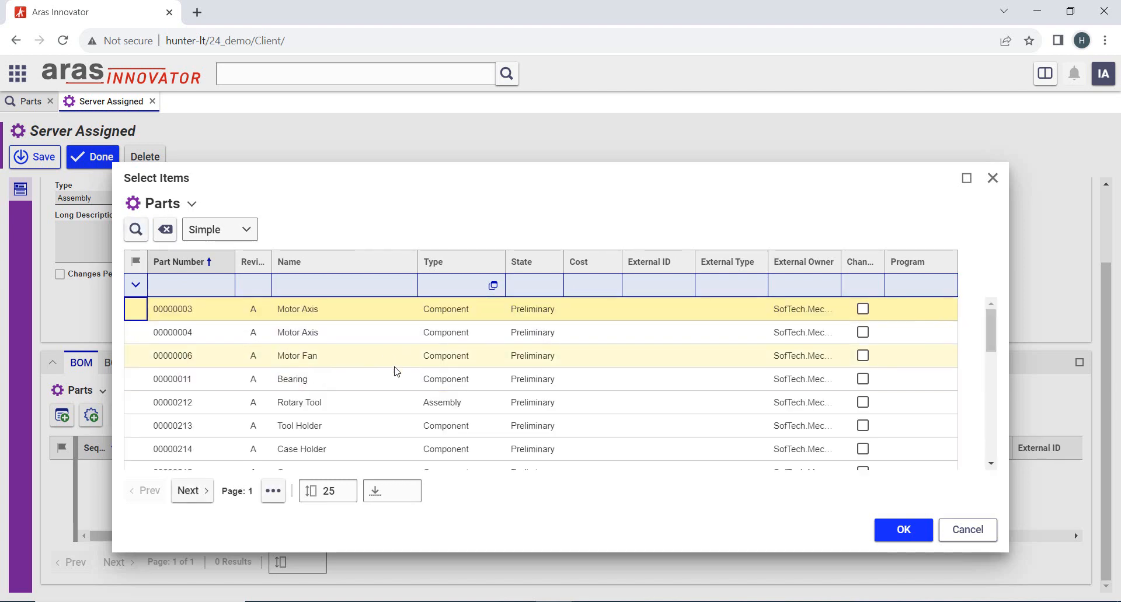
pyautogui.click(215, 287)
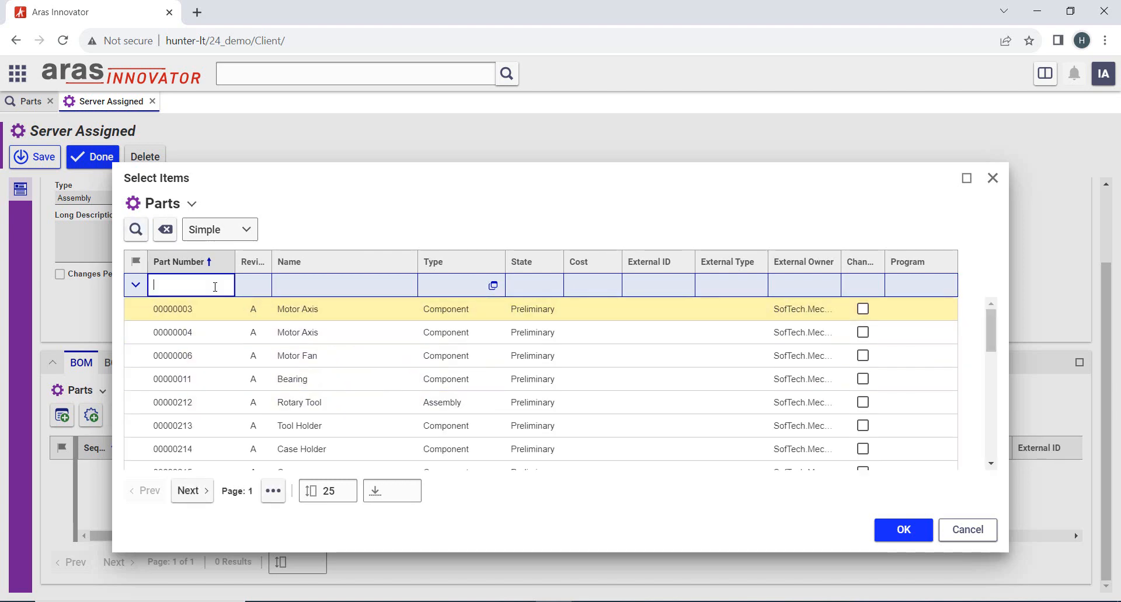
pyautogui.write('dr*')
pyautogui.press('Return')
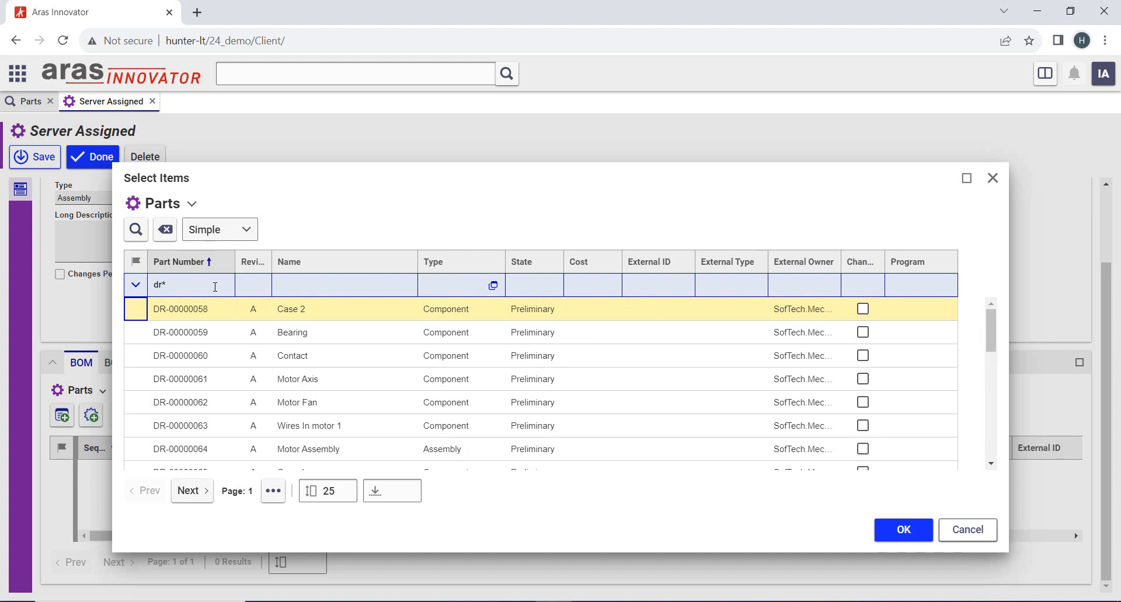
# - Add parts DR-00000059 through DR-00000063 to the BOM and save the motor assembly, finishing its editing
pyautogui.click(327, 330)
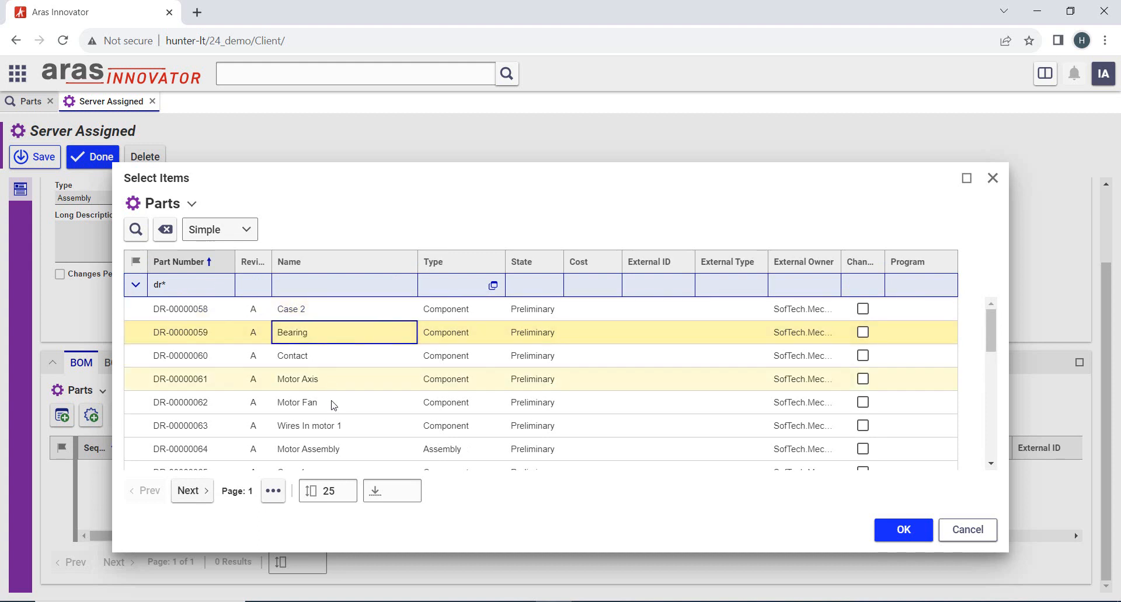
pyautogui.keyDown('shift'); pyautogui.click(337, 426); pyautogui.keyUp('shift')
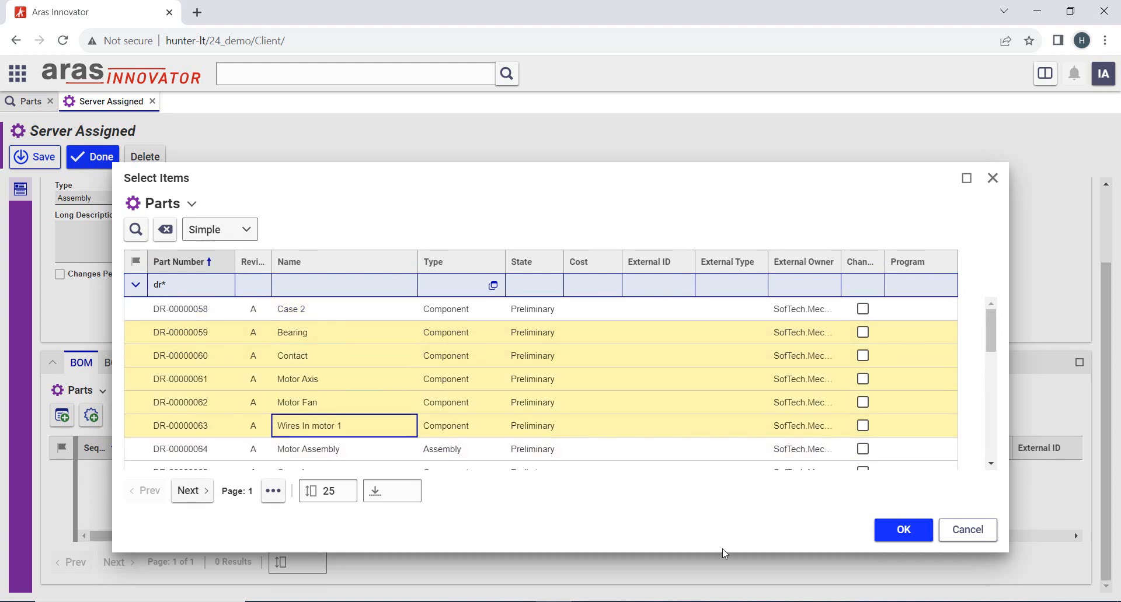
pyautogui.click(905, 531)
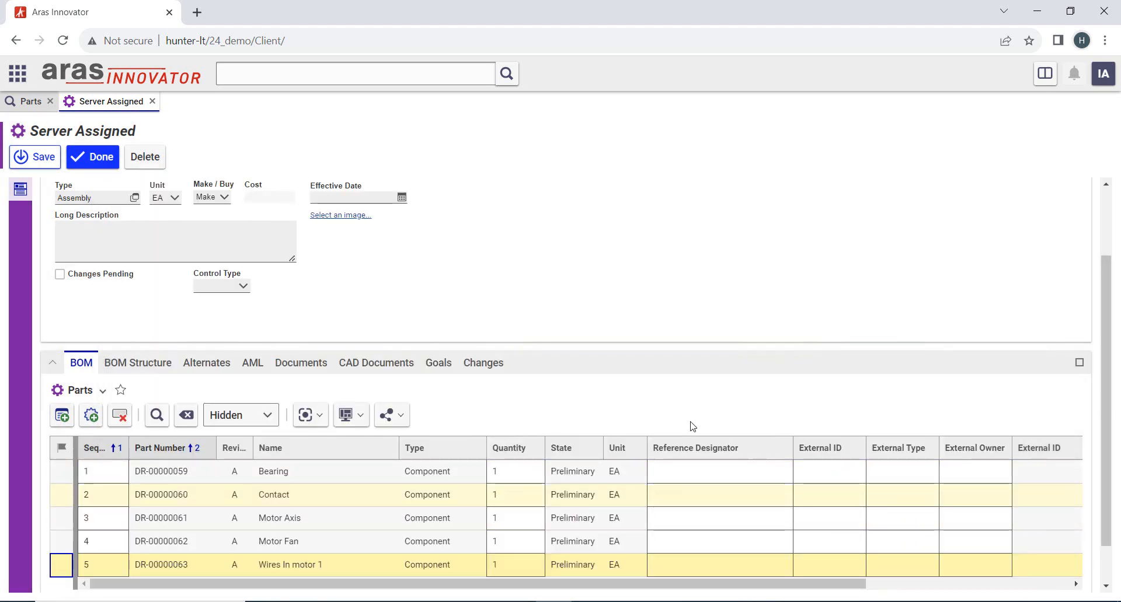
pyautogui.scroll(2, 200, 259)
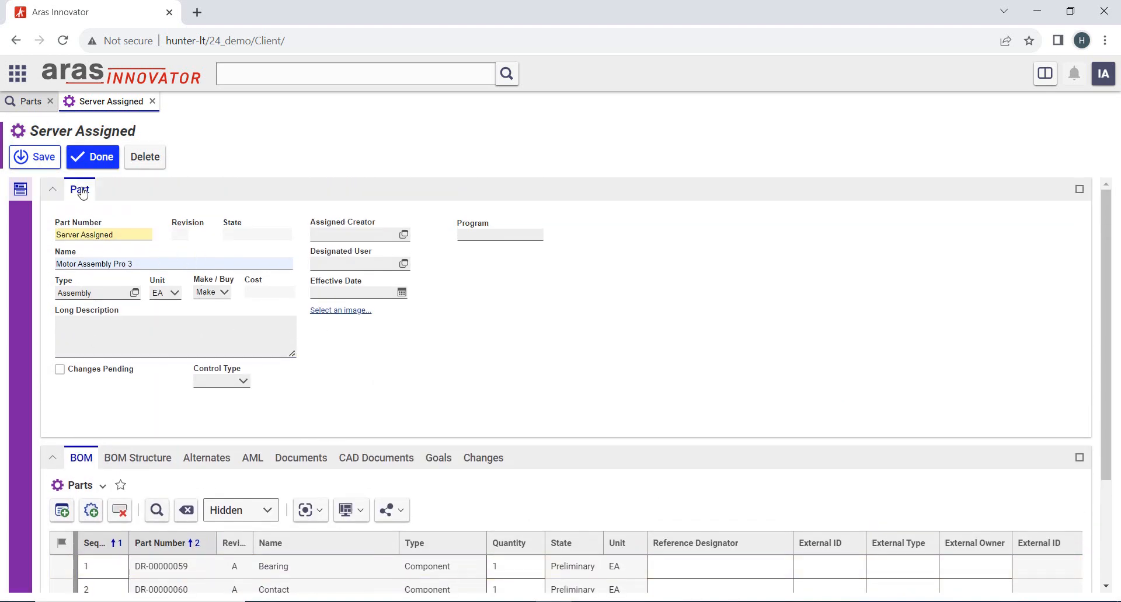
pyautogui.click(91, 157)
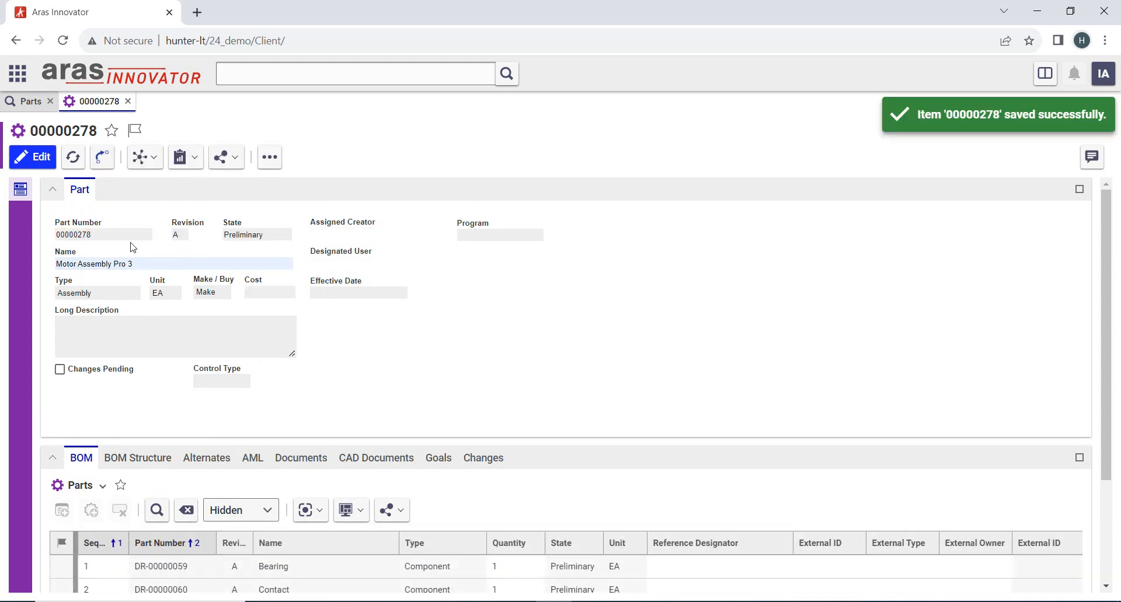
# - Create another new part named Dremel Assembly PRO 3 and classify its type as Assembly
pyautogui.click(28, 101)
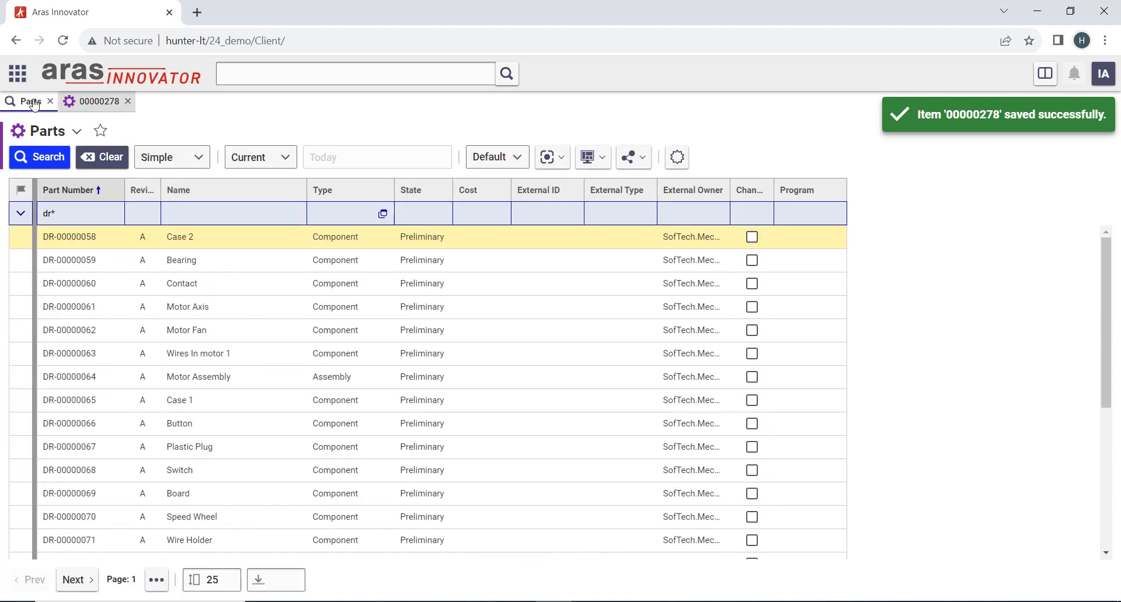
pyautogui.click(679, 157)
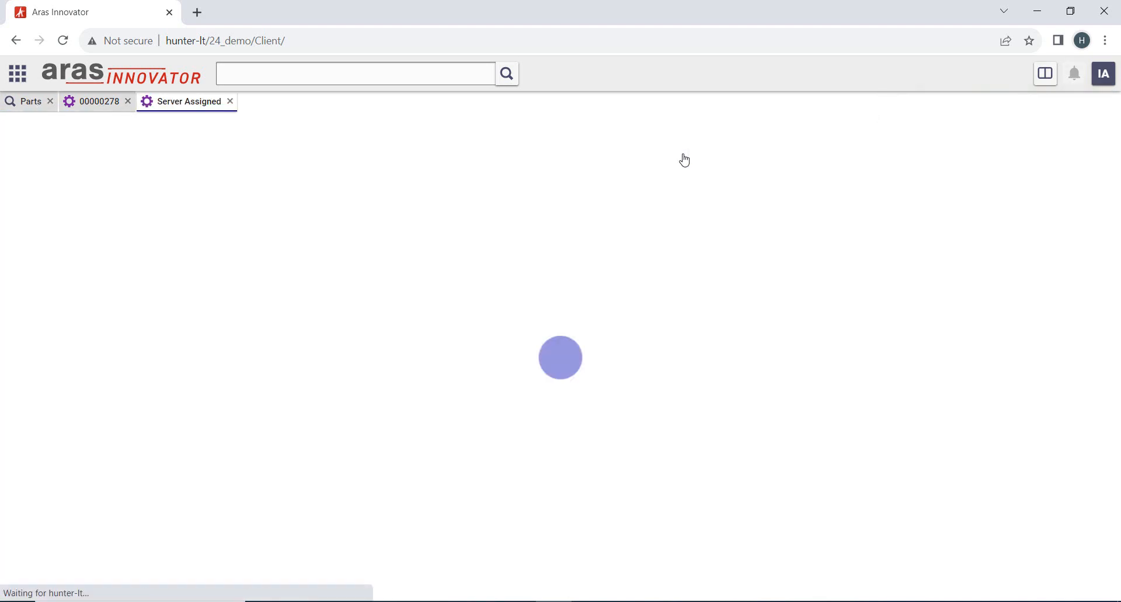
pyautogui.click(141, 265)
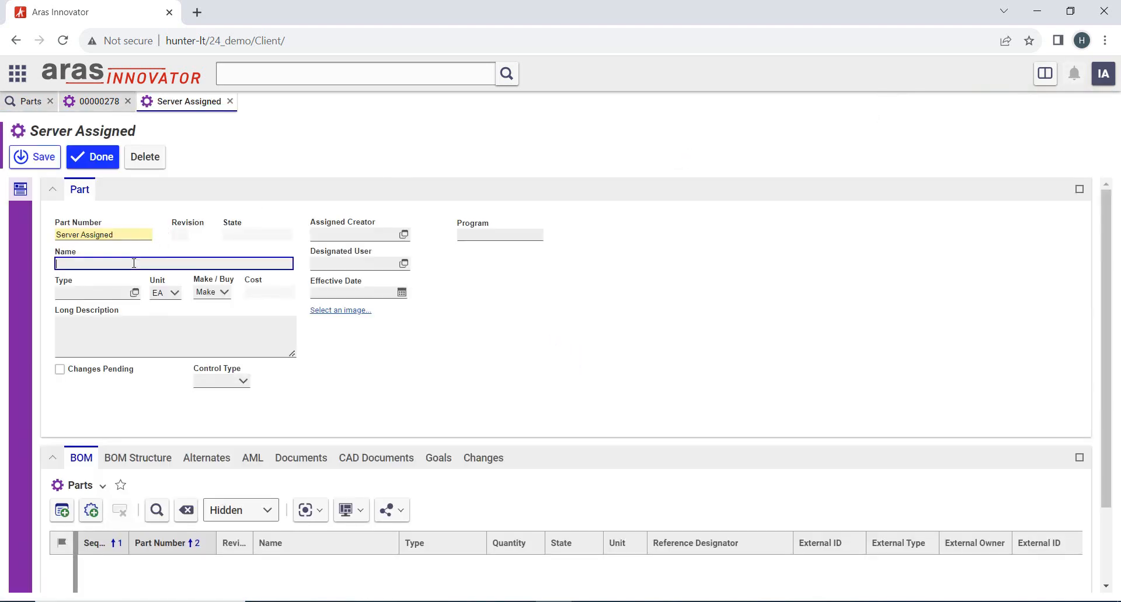
pyautogui.click(169, 344)
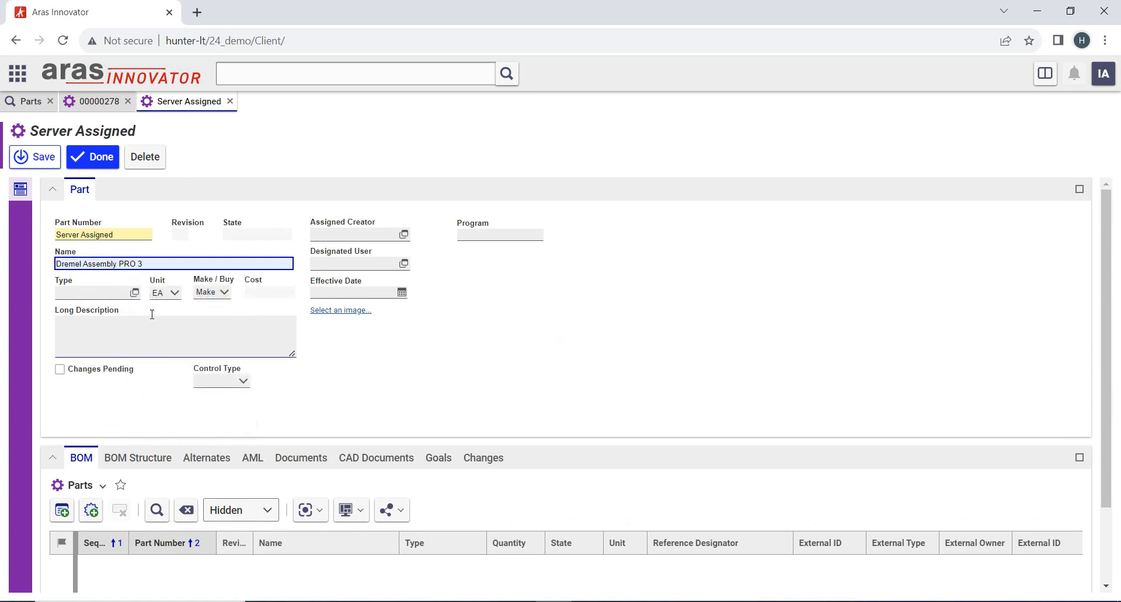
pyautogui.click(134, 293)
pyautogui.click(443, 220)
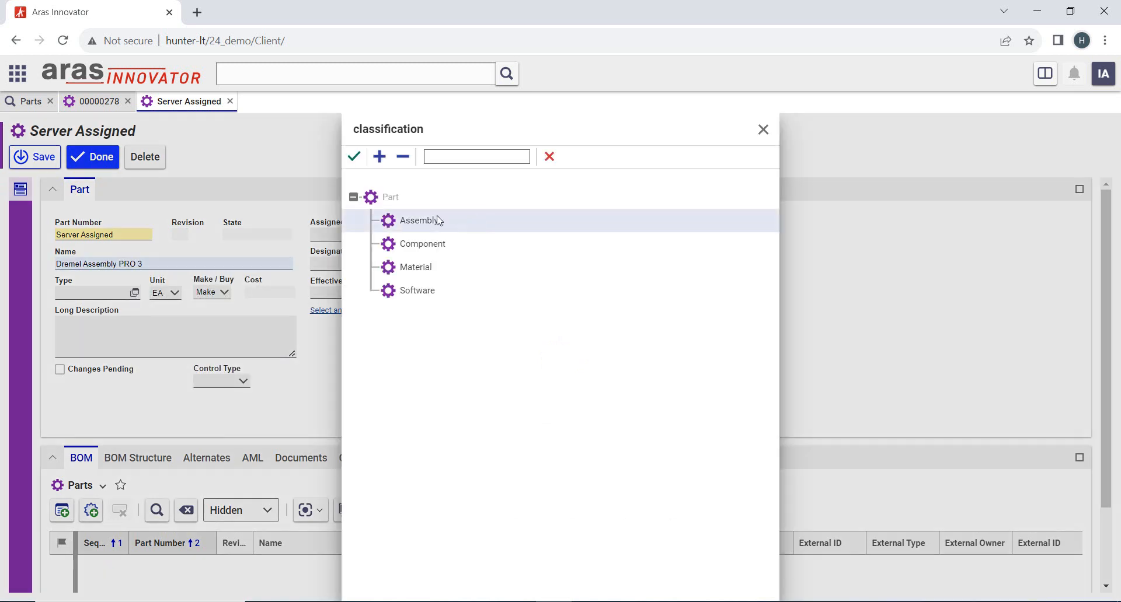
pyautogui.click(353, 157)
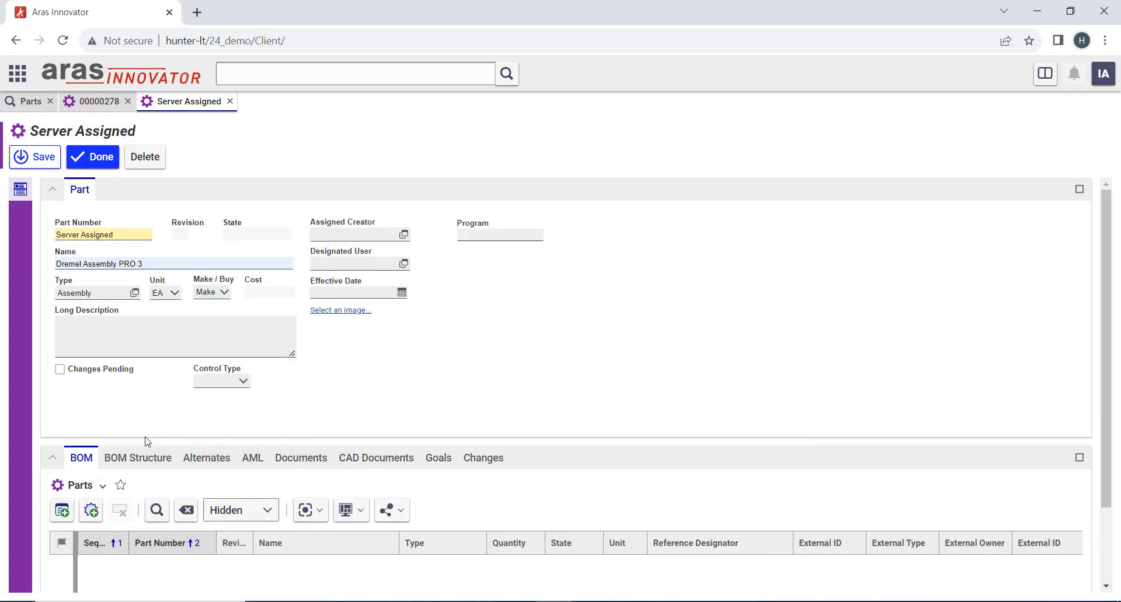
# - Add existing parts DR-00000065 through DR-00000079, found with the dr* part number filter, to the Dremel assembly's BOM
pyautogui.scroll(-2, 138, 405)
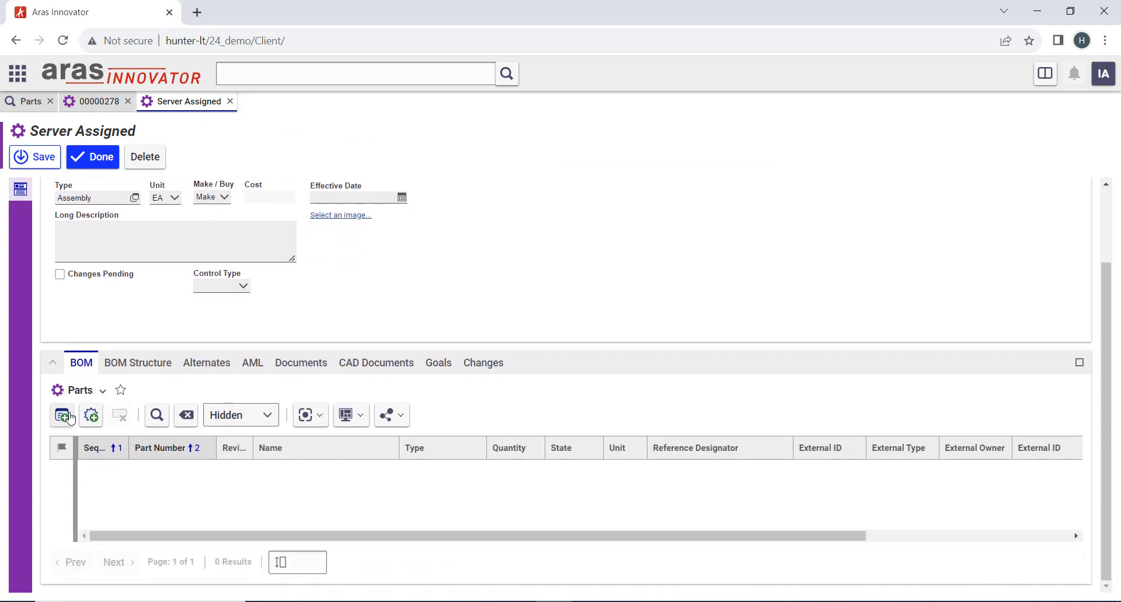
pyautogui.click(69, 418)
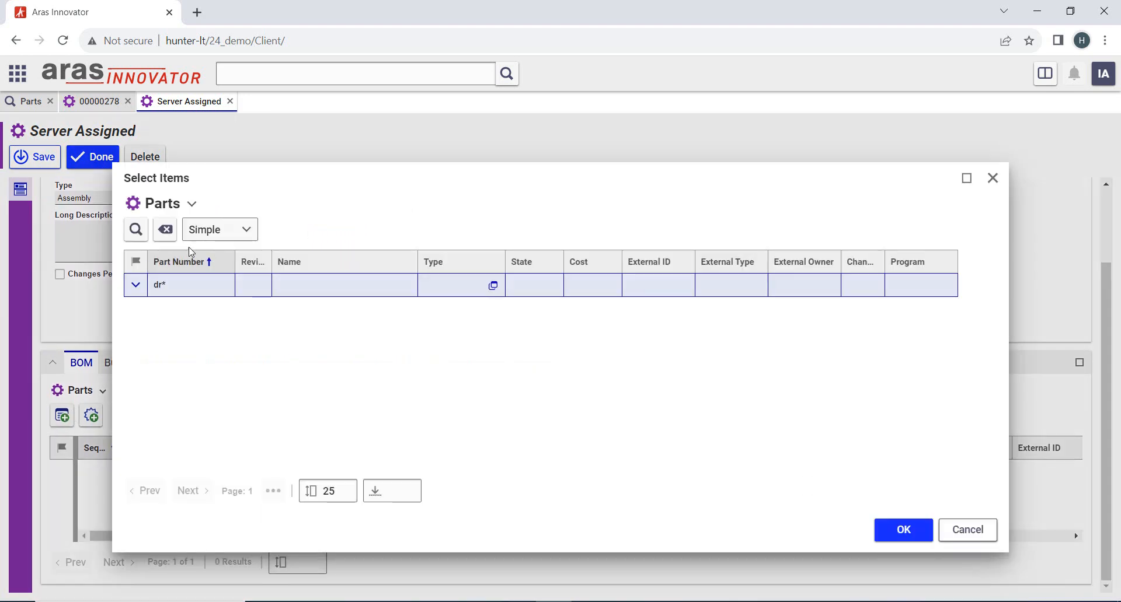
pyautogui.click(137, 230)
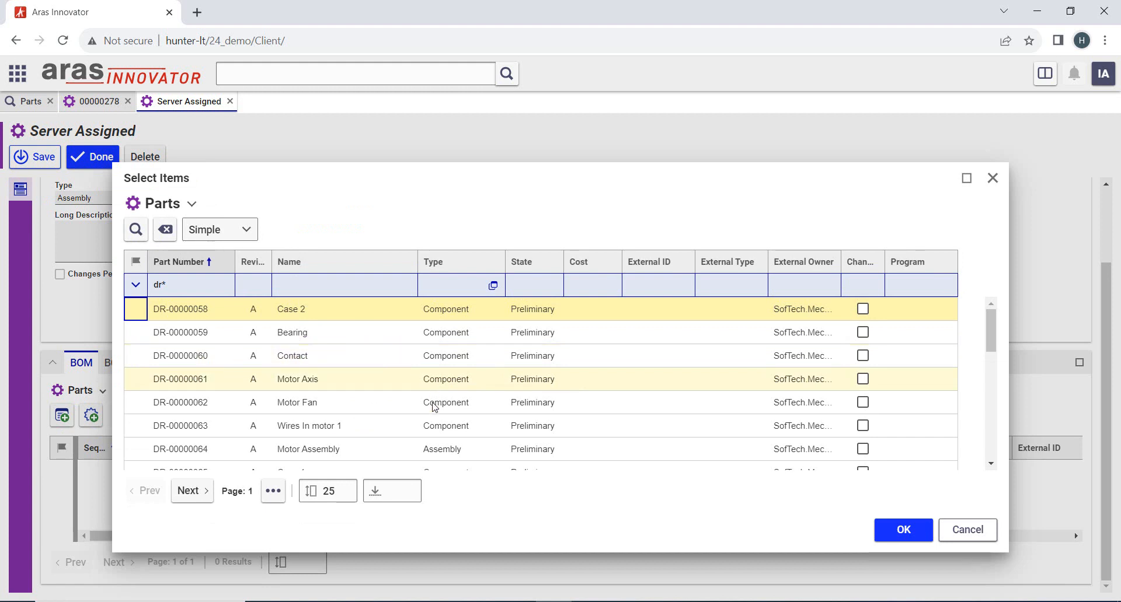
pyautogui.scroll(-1, 434, 415)
pyautogui.scroll(-3, 435, 416)
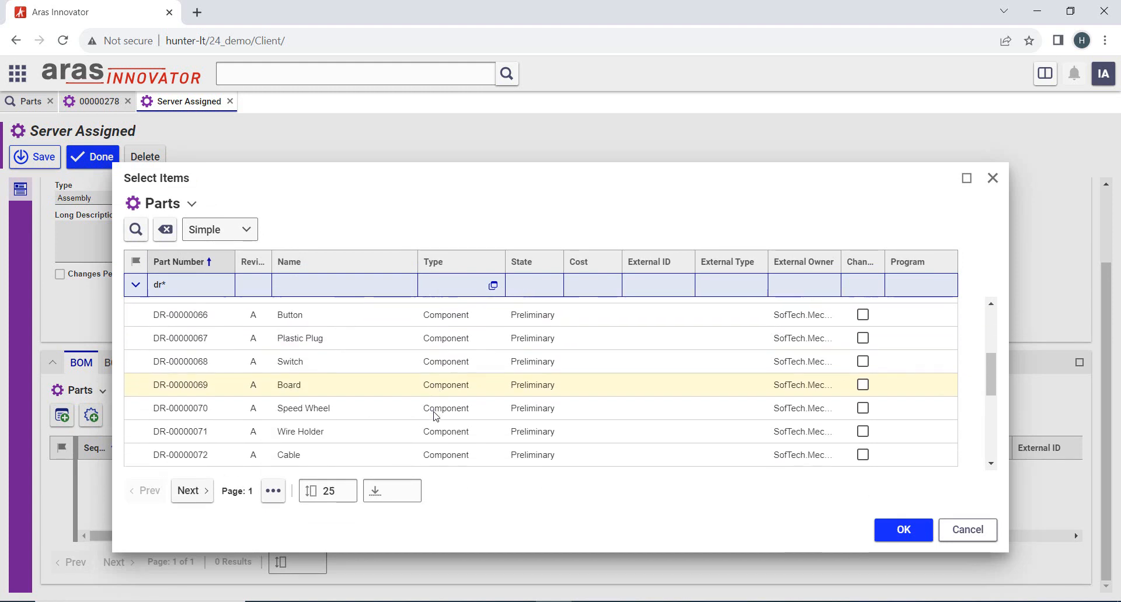
pyautogui.scroll(2, 430, 426)
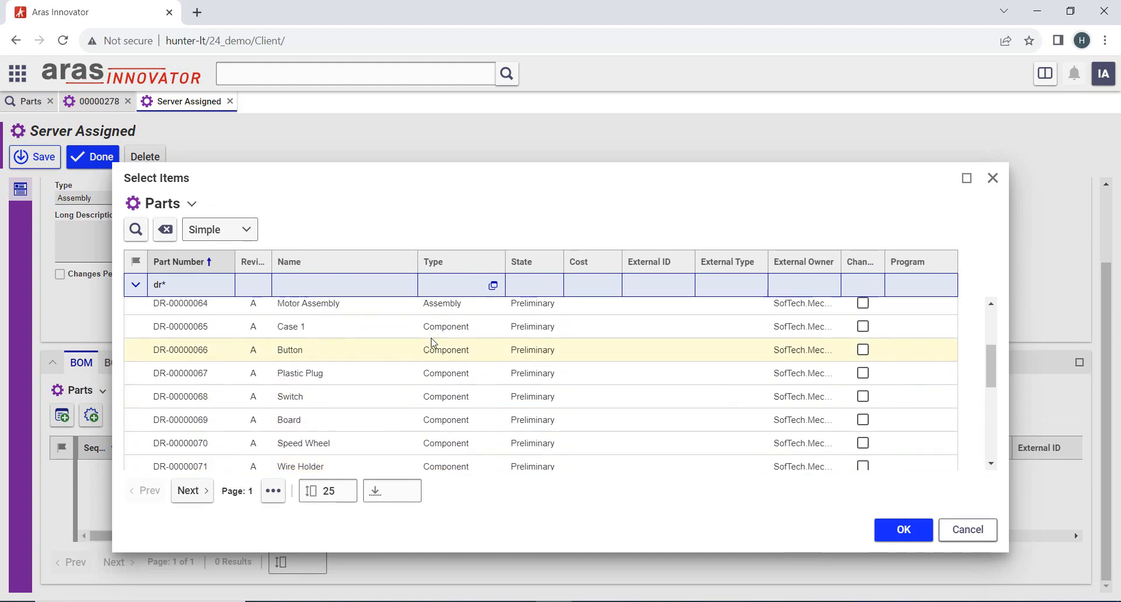
pyautogui.click(431, 334)
pyautogui.scroll(-5, 409, 430)
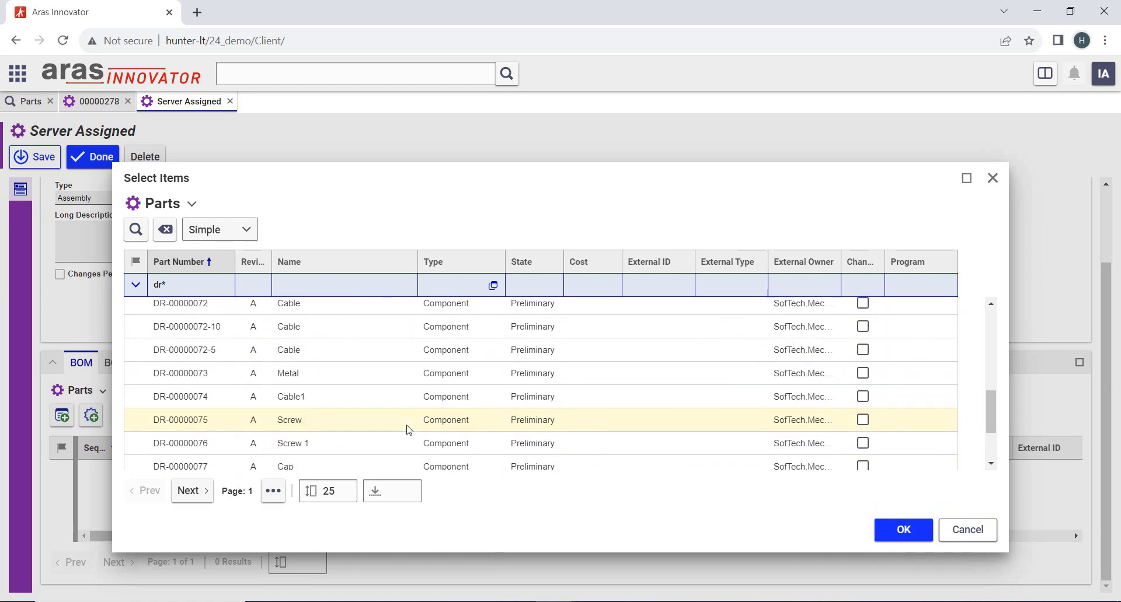
pyautogui.keyDown('shift'); pyautogui.click(412, 426); pyautogui.keyUp('shift')
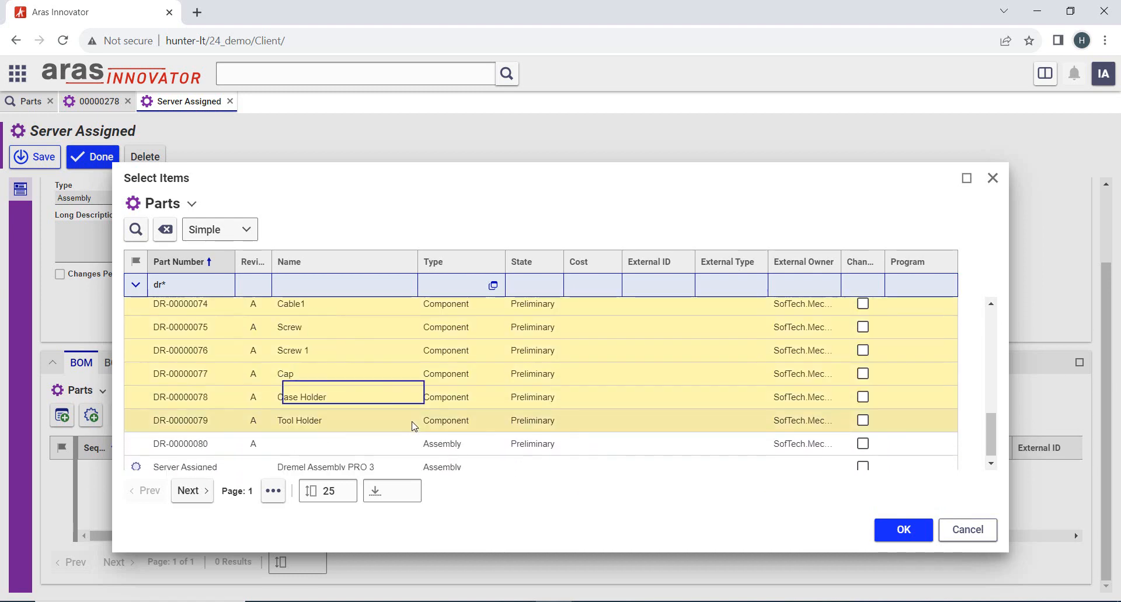
pyautogui.click(902, 531)
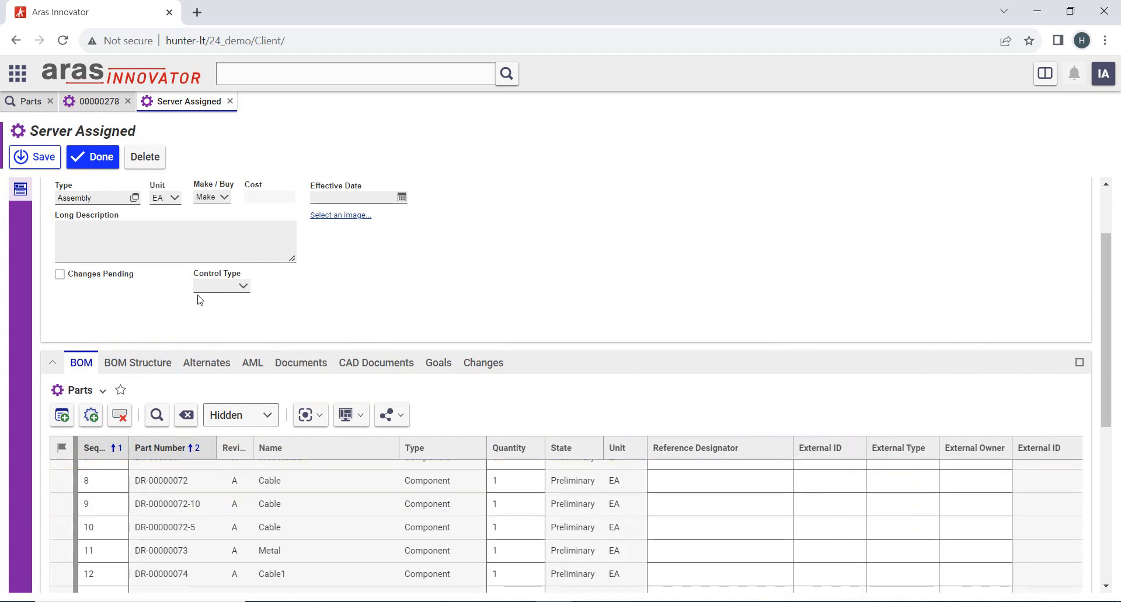
# - Find Motor Assembly Pro 3 with the part number filter *278*, add it to the Dremel assembly's BOM, and save the part
pyautogui.click(61, 417)
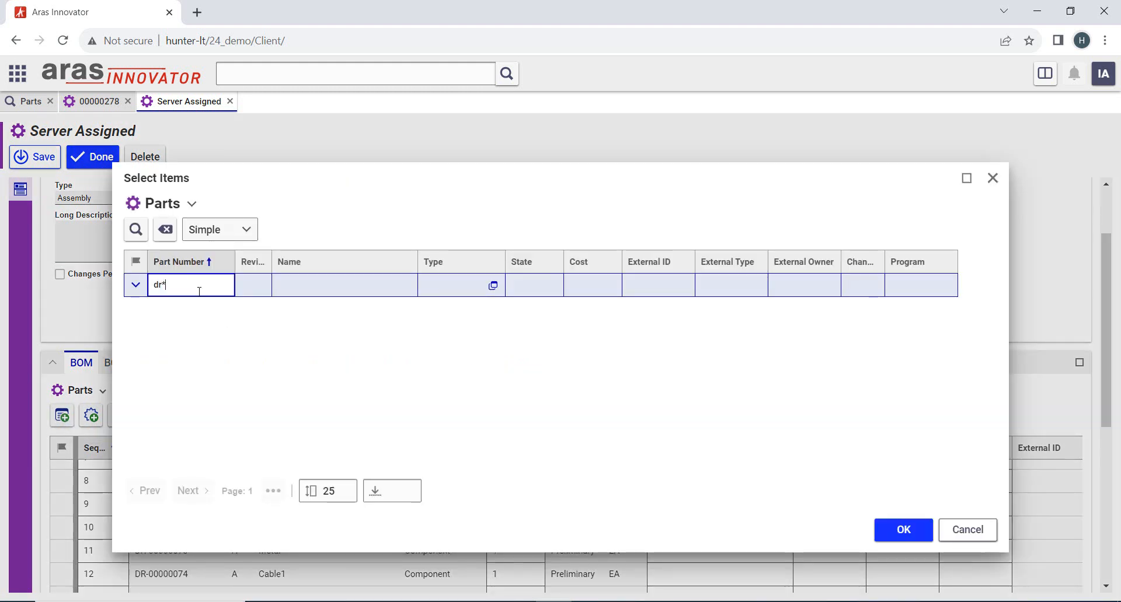
pyautogui.write('*278*')
pyautogui.press('Return')
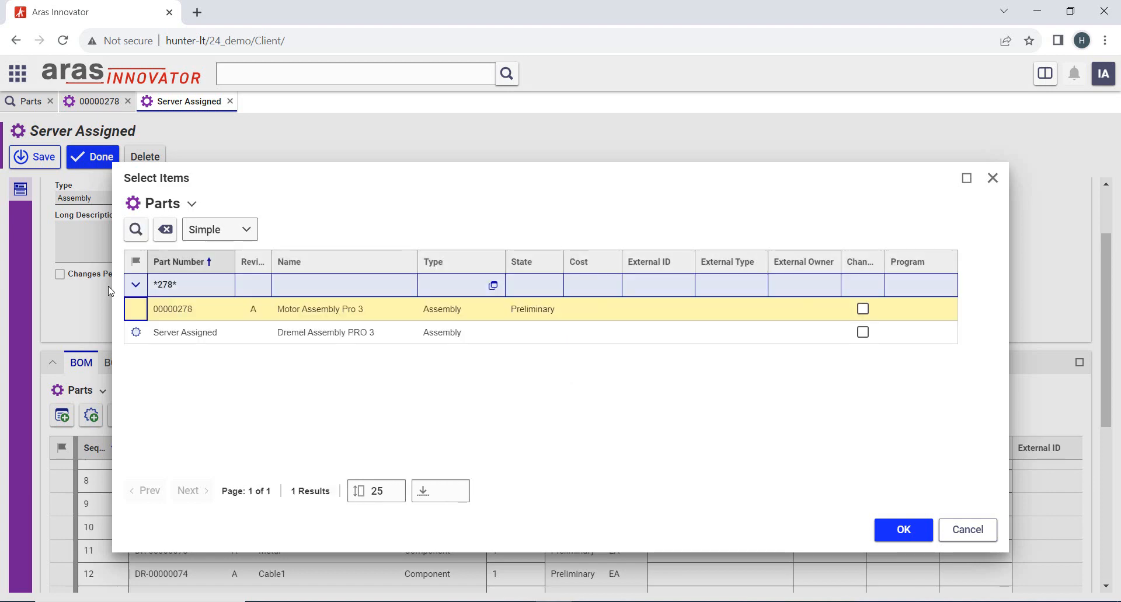
pyautogui.click(347, 314)
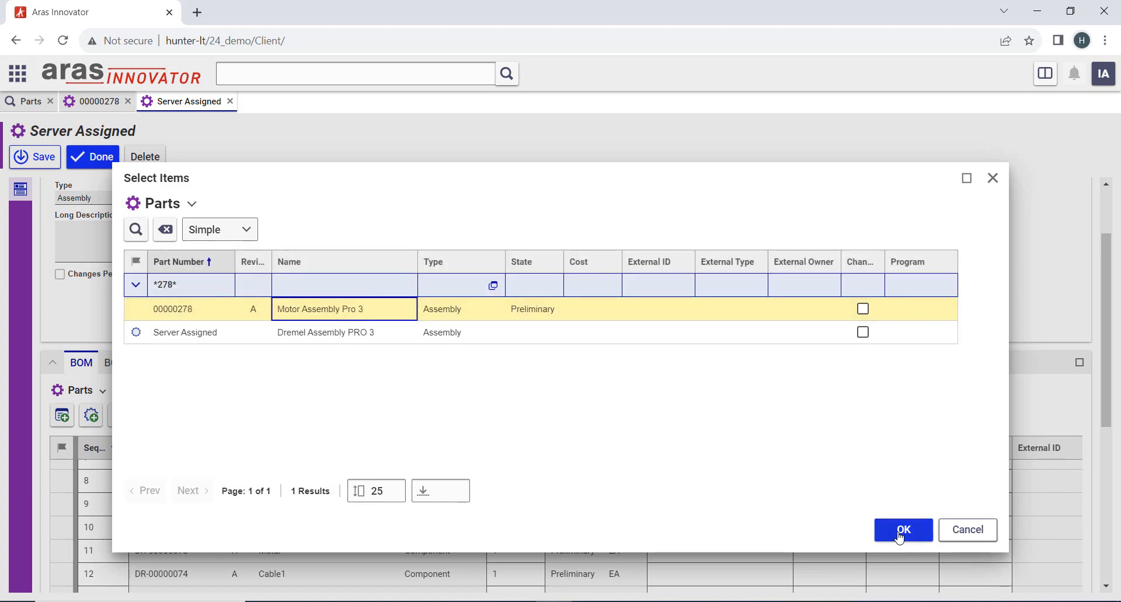
pyautogui.click(902, 531)
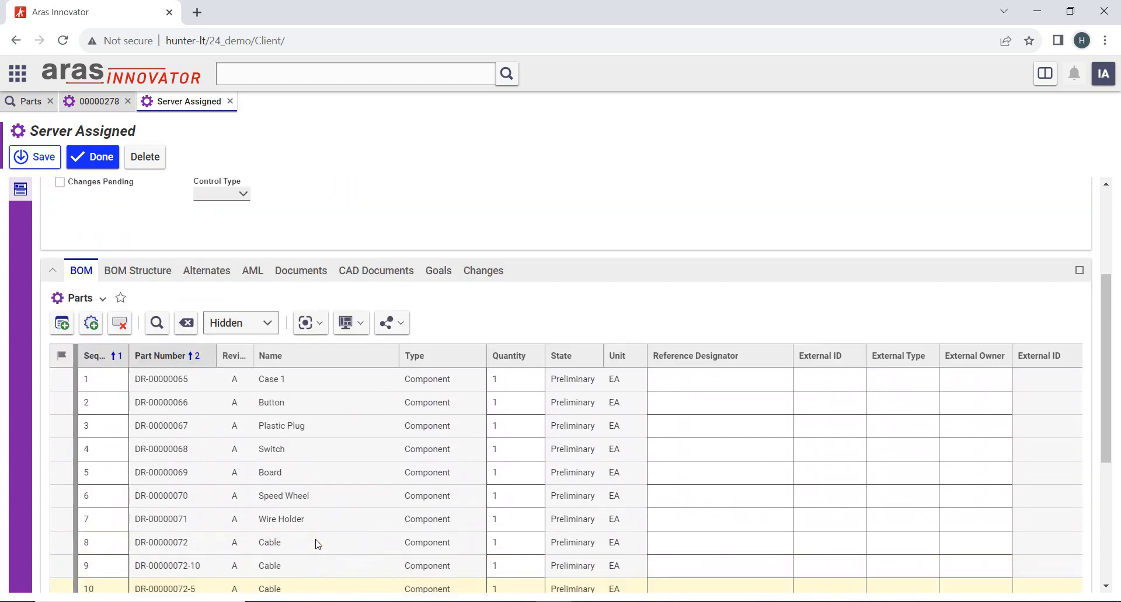
pyautogui.click(95, 160)
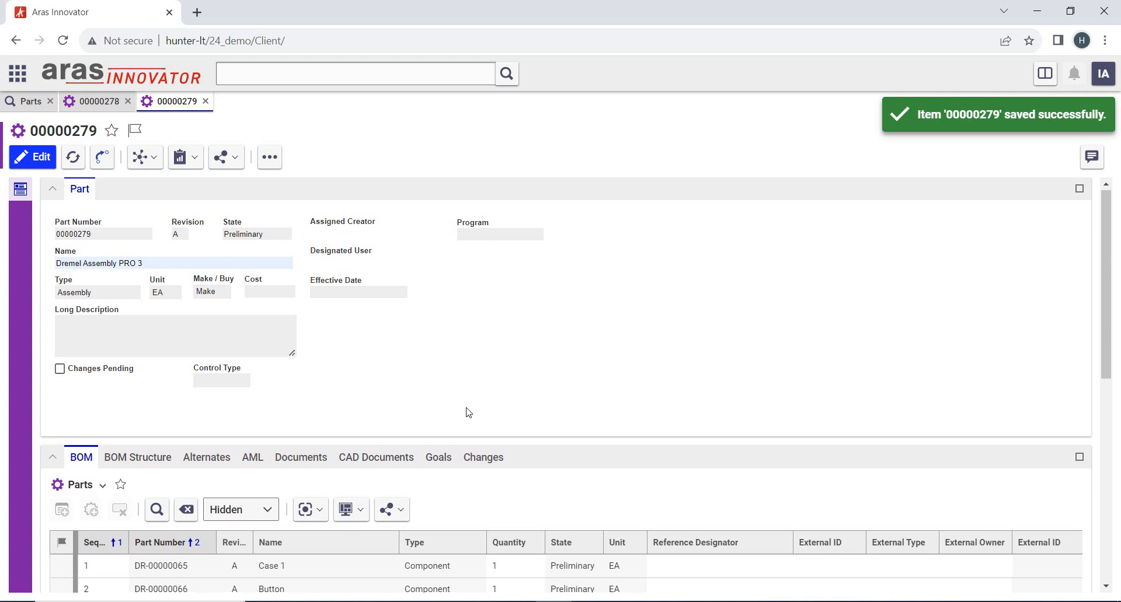
pyautogui.scroll(-10, 469, 412)
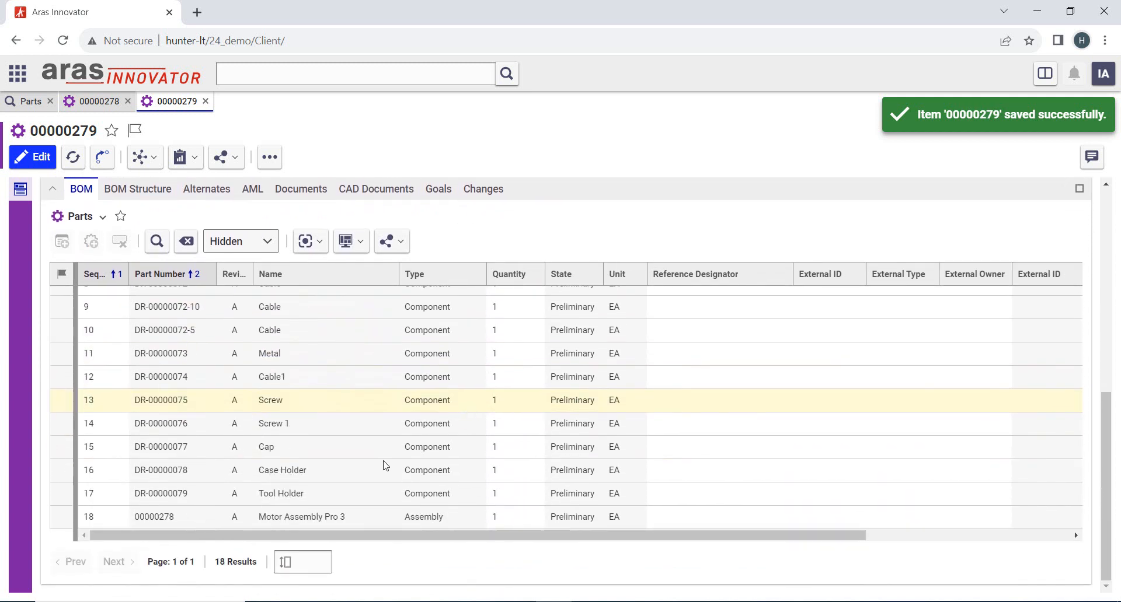
# - Examine the Dremel assembly's BOM structure down to the components nested under Motor Assembly Pro 3, then return to its BOM list
pyautogui.click(139, 198)
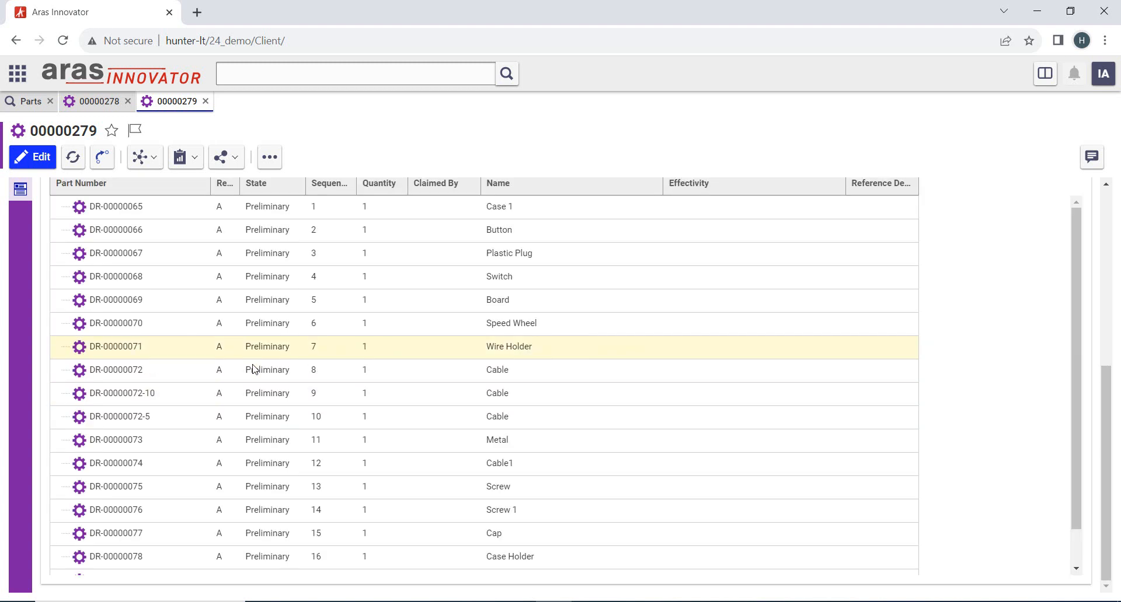
pyautogui.scroll(4, 191, 370)
pyautogui.scroll(-4, 191, 371)
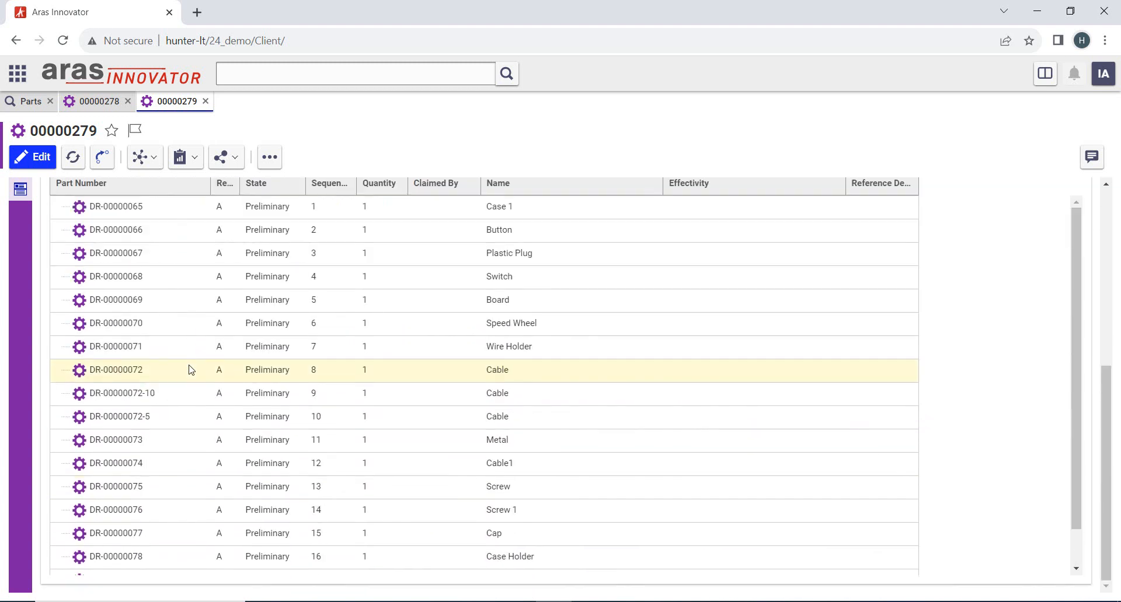
pyautogui.scroll(-2, 191, 370)
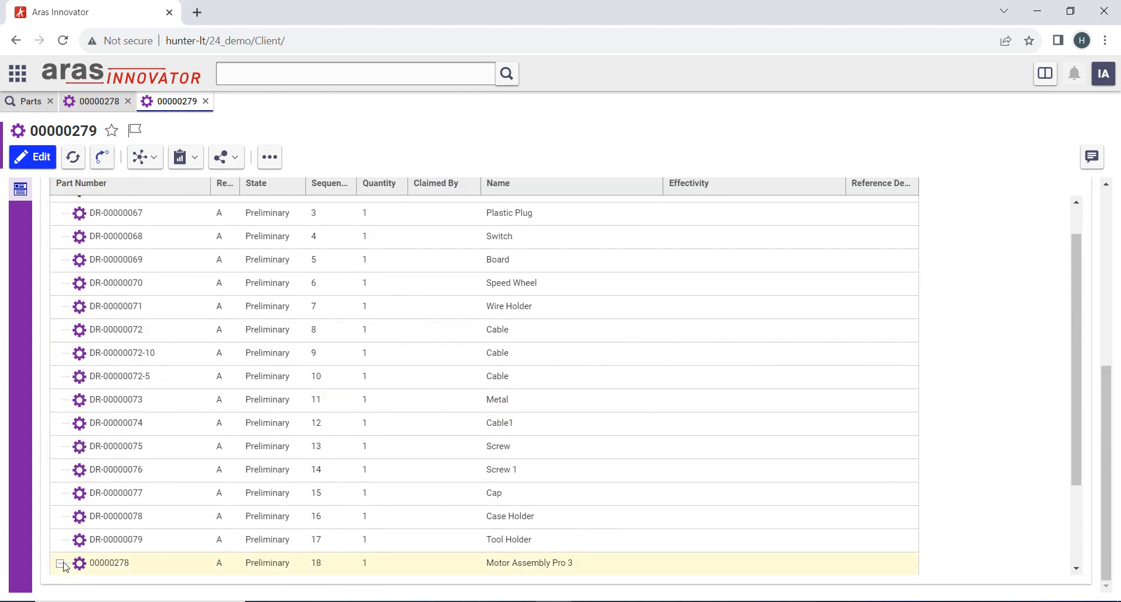
pyautogui.scroll(-2, 234, 525)
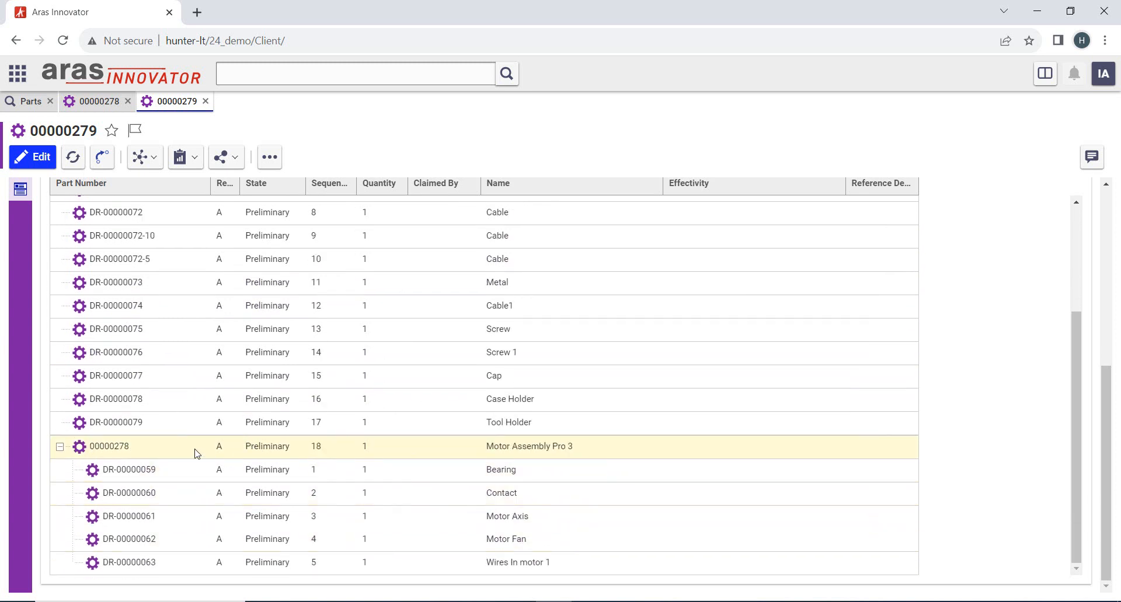
pyautogui.scroll(3, 186, 449)
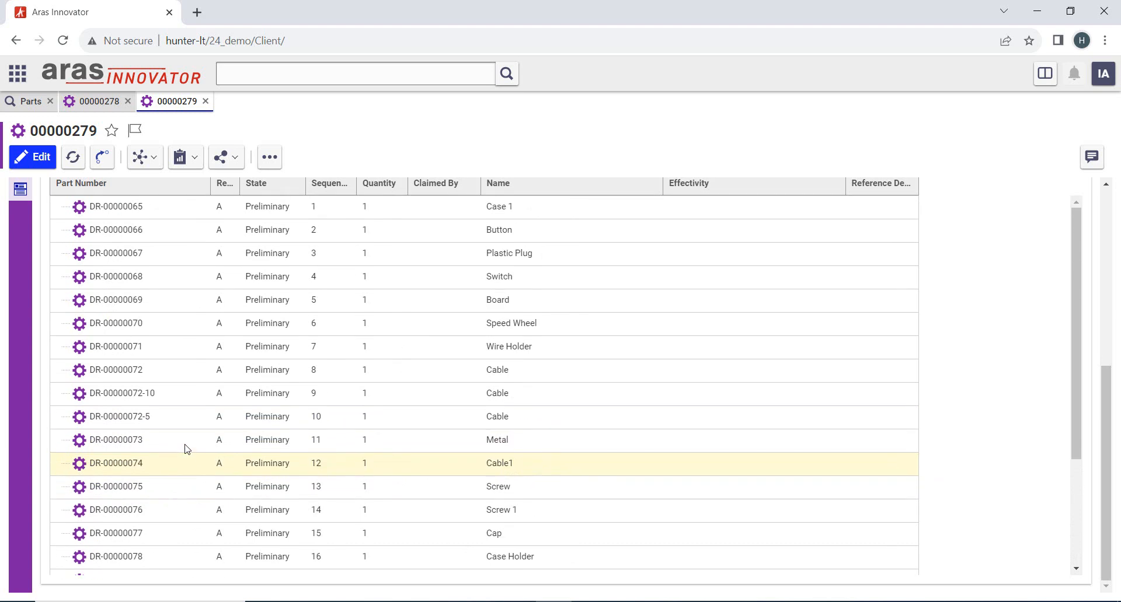
pyautogui.scroll(5, 207, 319)
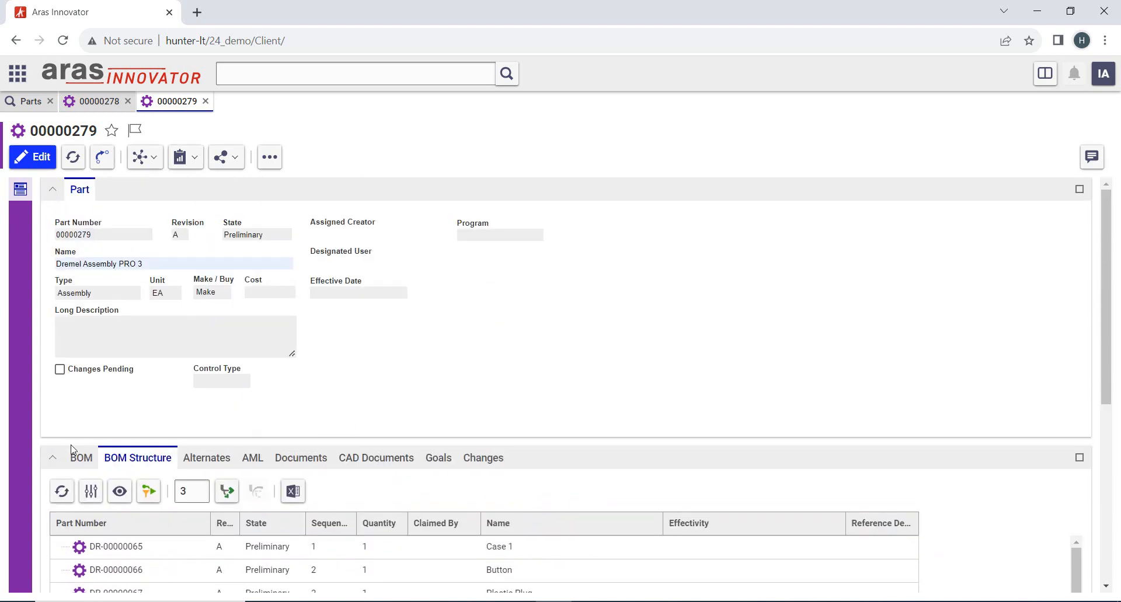
pyautogui.click(81, 458)
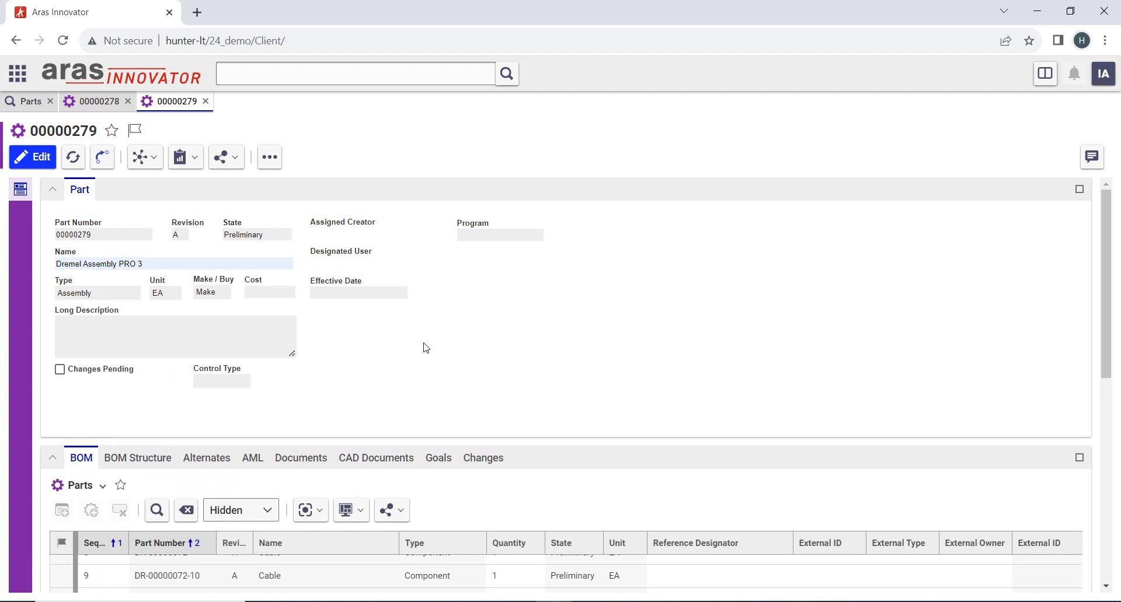
# - Try to run the Essig PLM BOM to CAD action on the Dremel assembly part
pyautogui.click(269, 158)
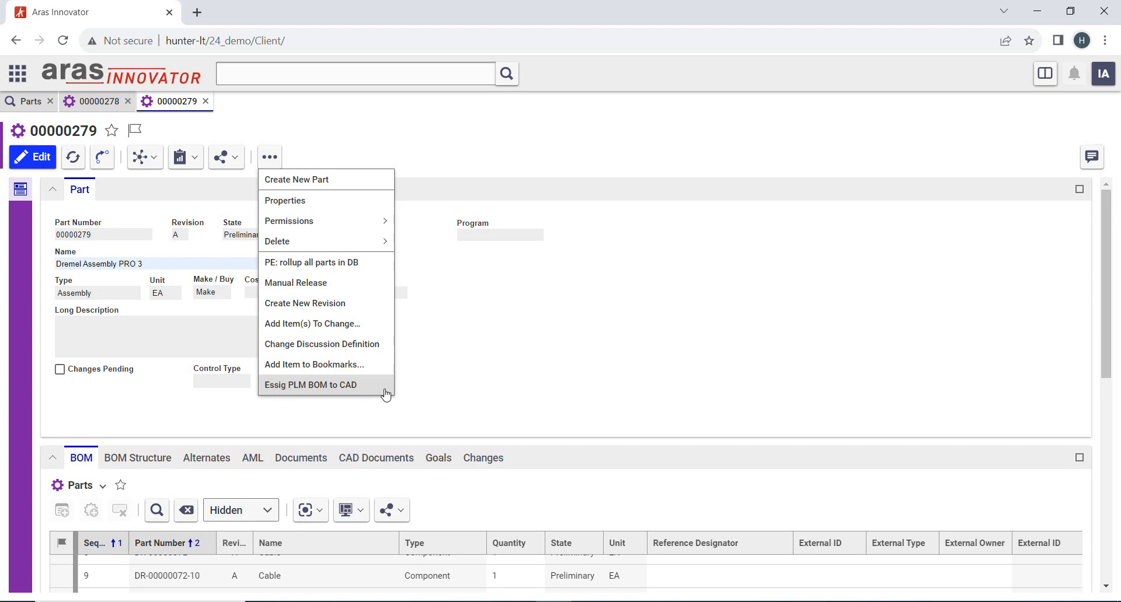
pyautogui.click(361, 384)
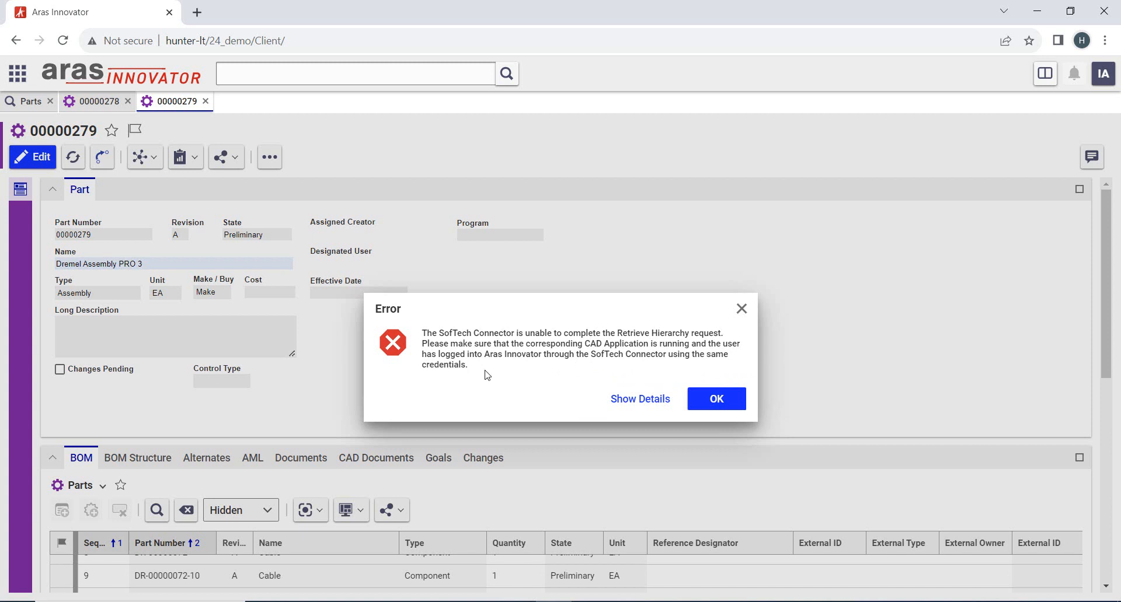
pyautogui.click(718, 398)
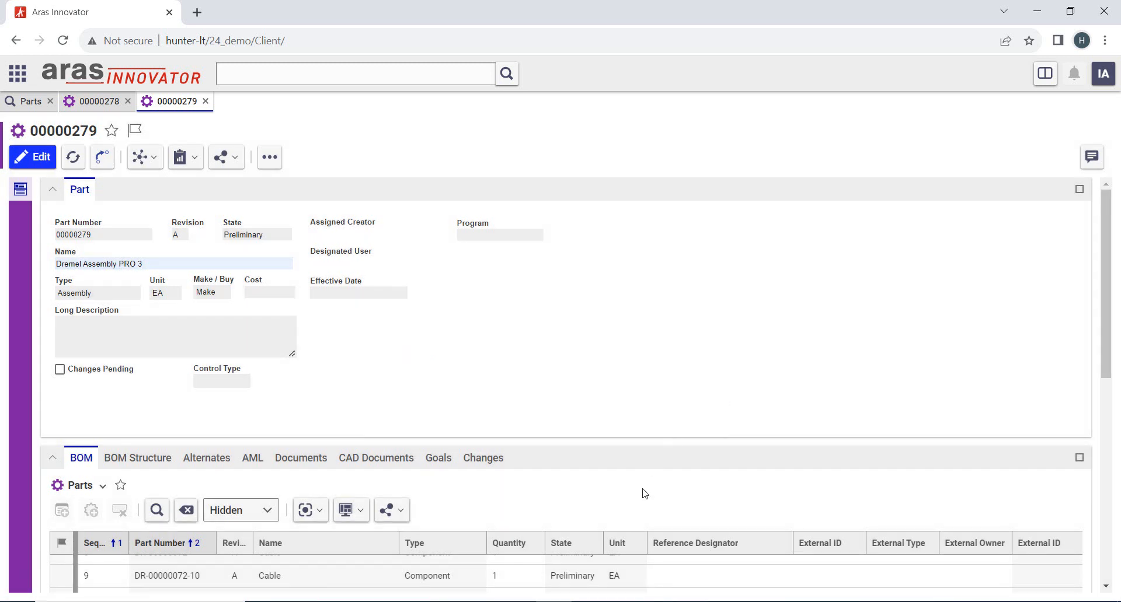
# - Switch to SOLIDWORKS and log in to Aras Innovator through the PLM connector settings, entering the account password, and close the settings
pyautogui.click(481, 601)
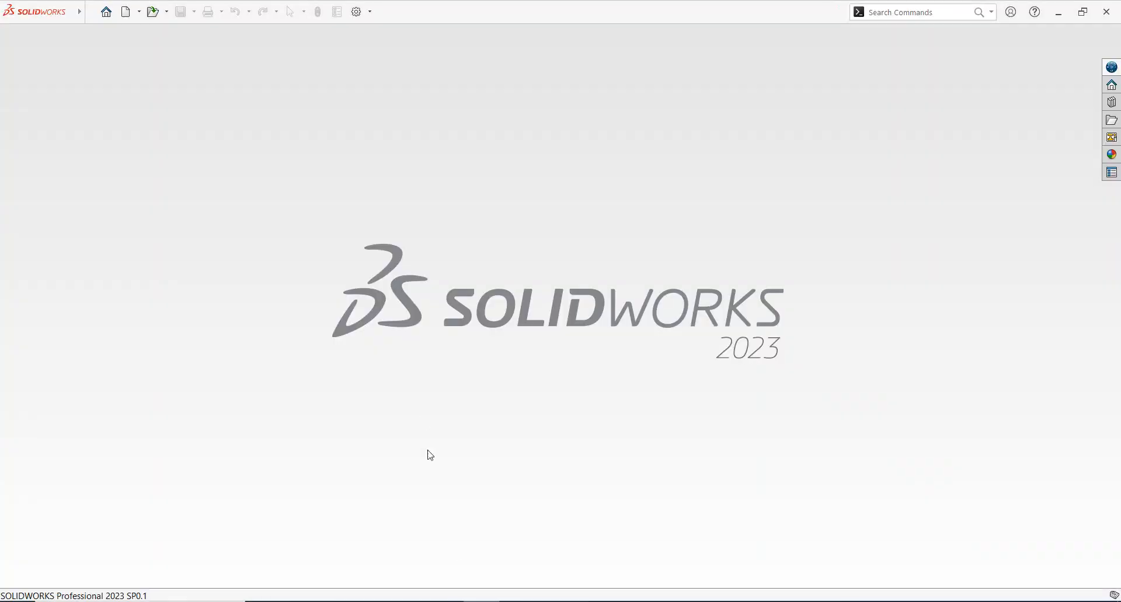
pyautogui.moveTo(79, 12)
pyautogui.click(142, 12)
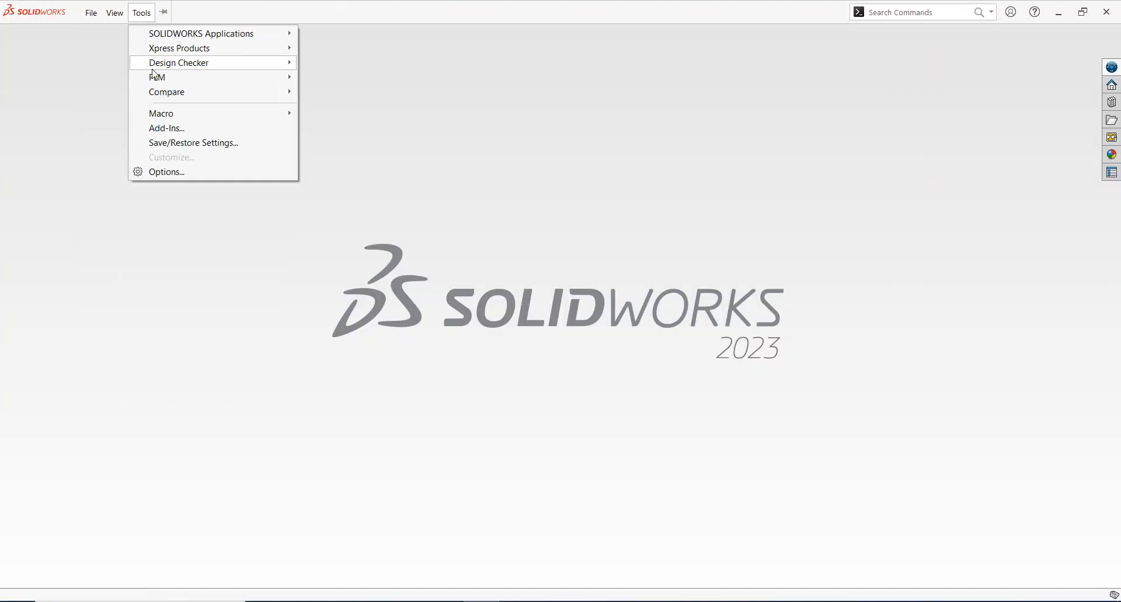
pyautogui.moveTo(177, 85)
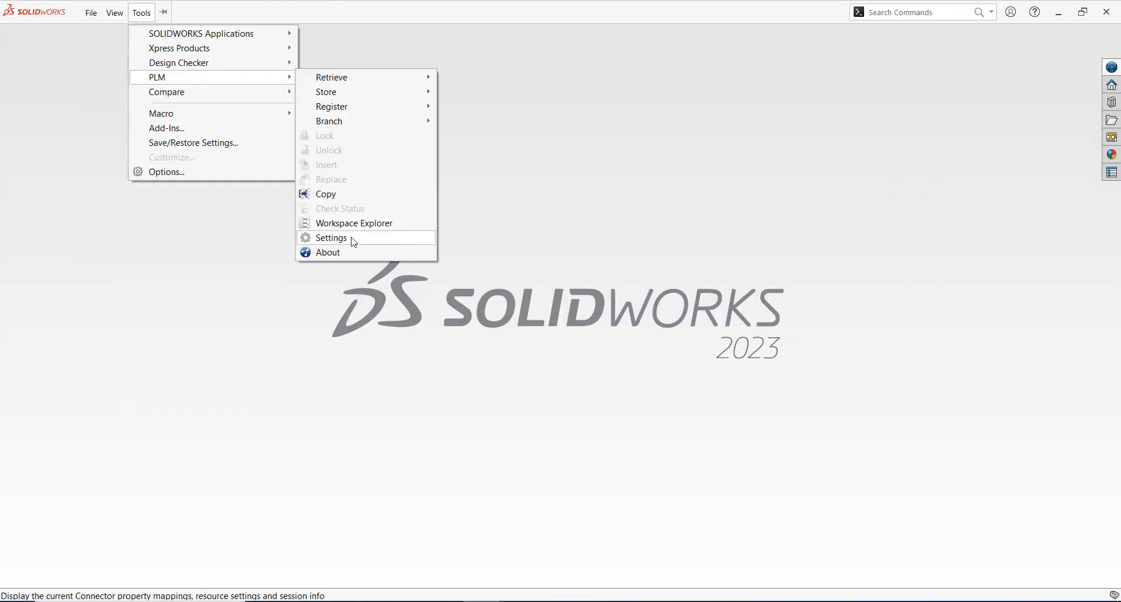
pyautogui.click(420, 238)
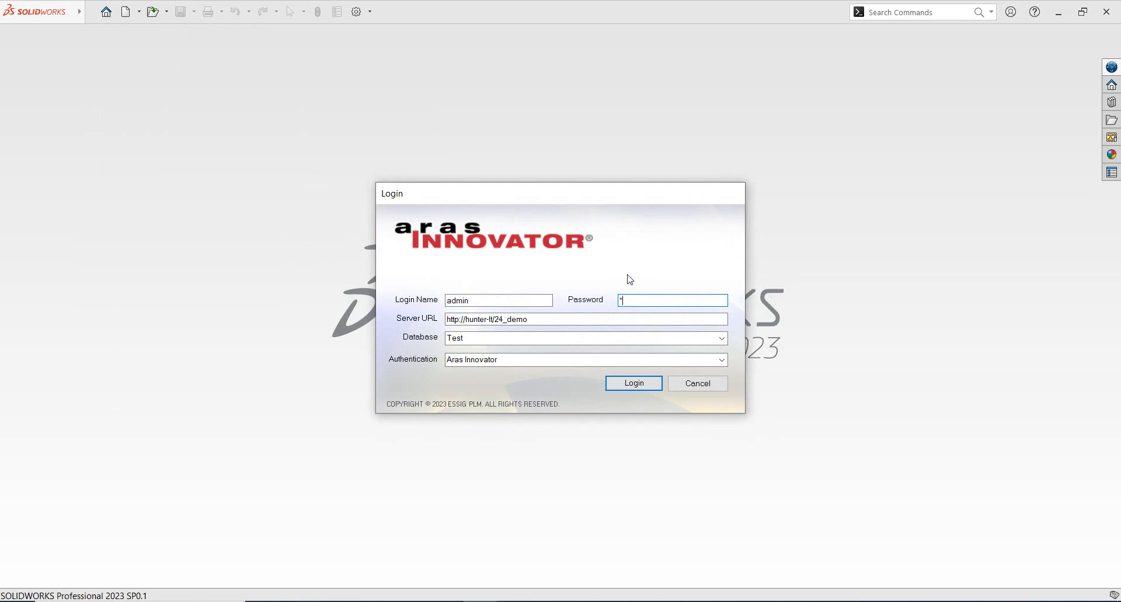
pyautogui.press('Return')
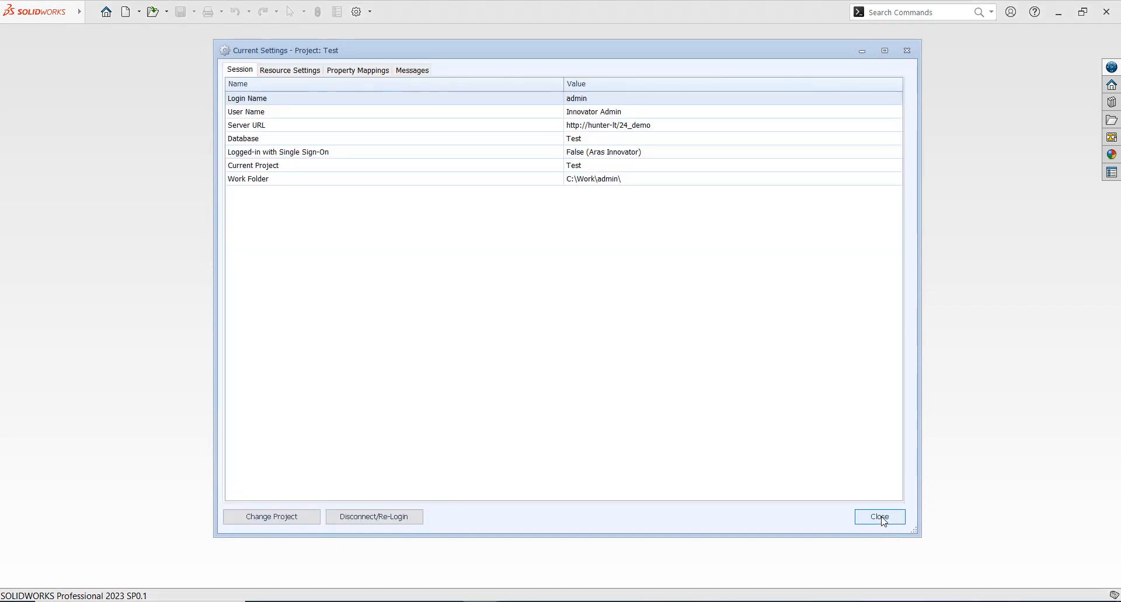
pyautogui.click(882, 518)
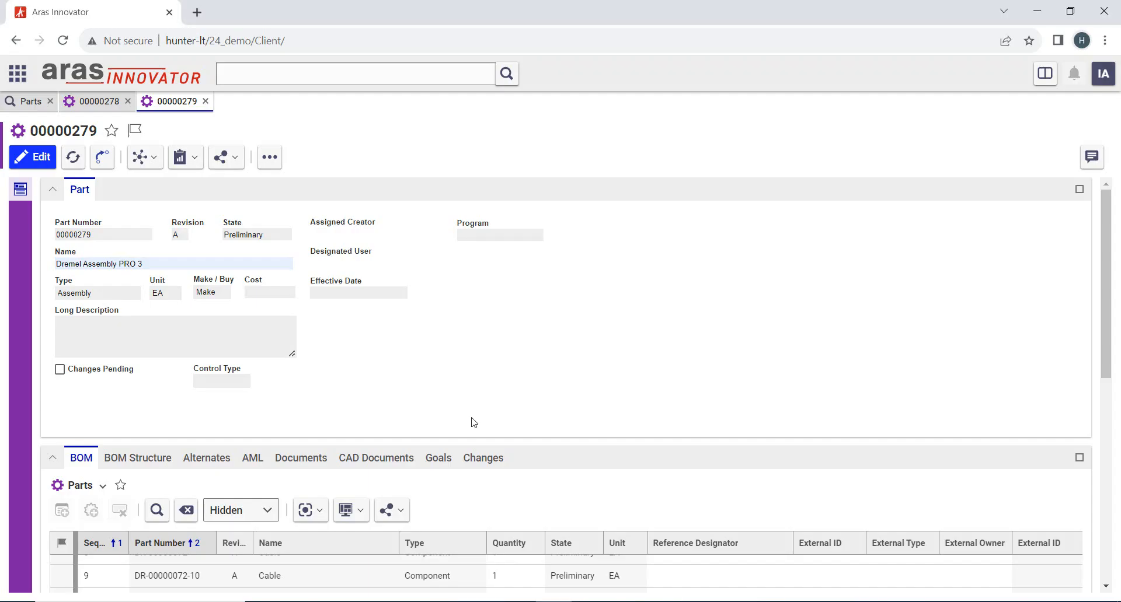
# - From the Dremel assembly part in Aras Innovator, generate the SOLIDWORKS assembly with the Essig PLM BOM to CAD action
pyautogui.click(269, 157)
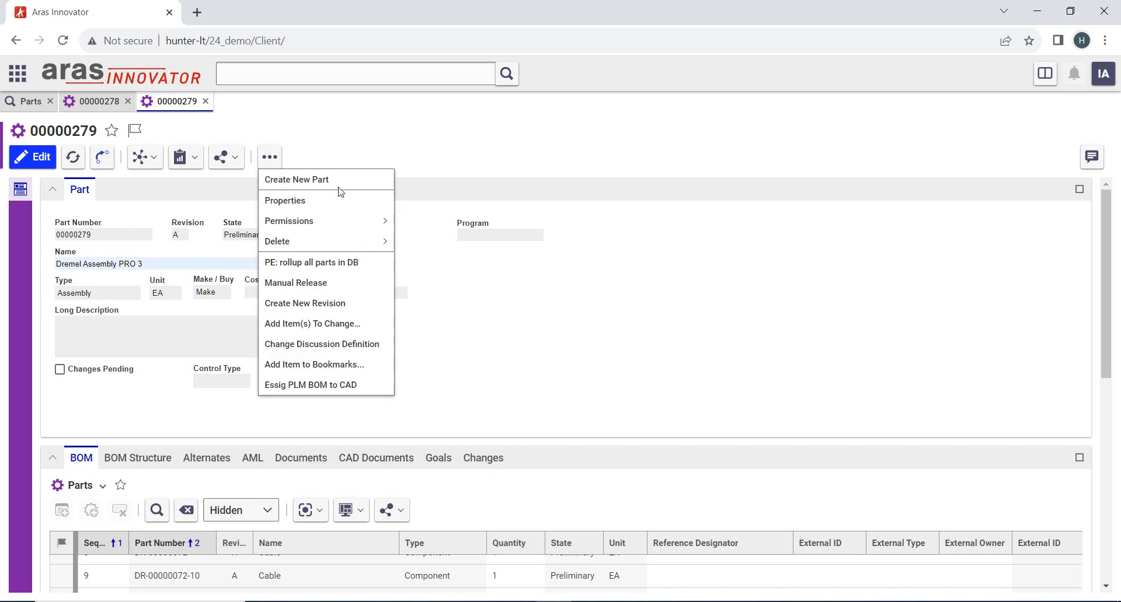
pyautogui.click(382, 390)
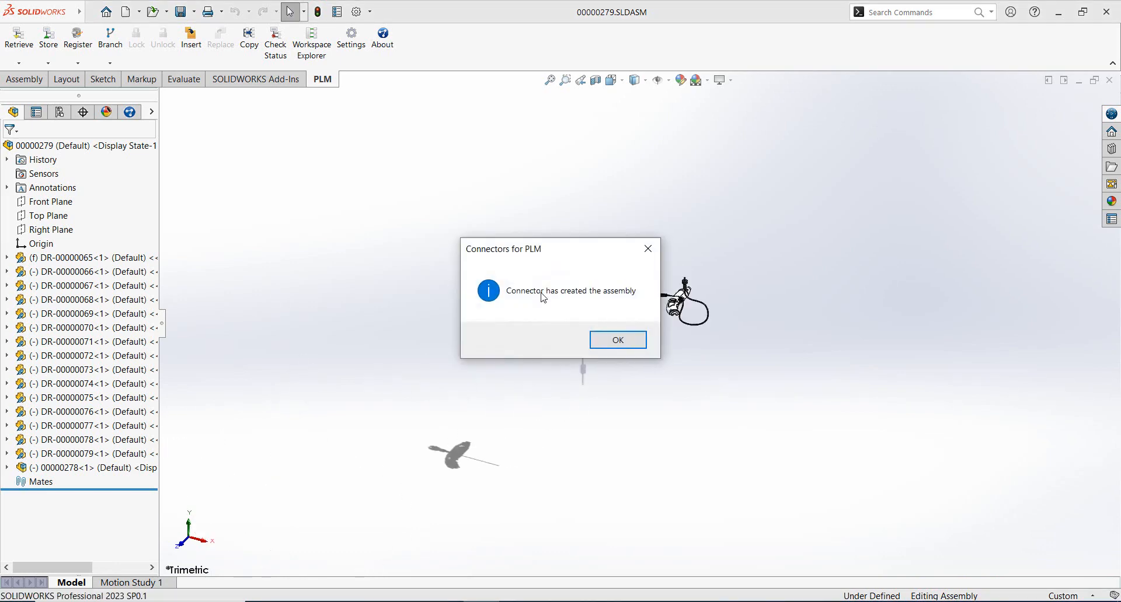
pyautogui.click(634, 347)
pyautogui.scroll(4, 672, 330)
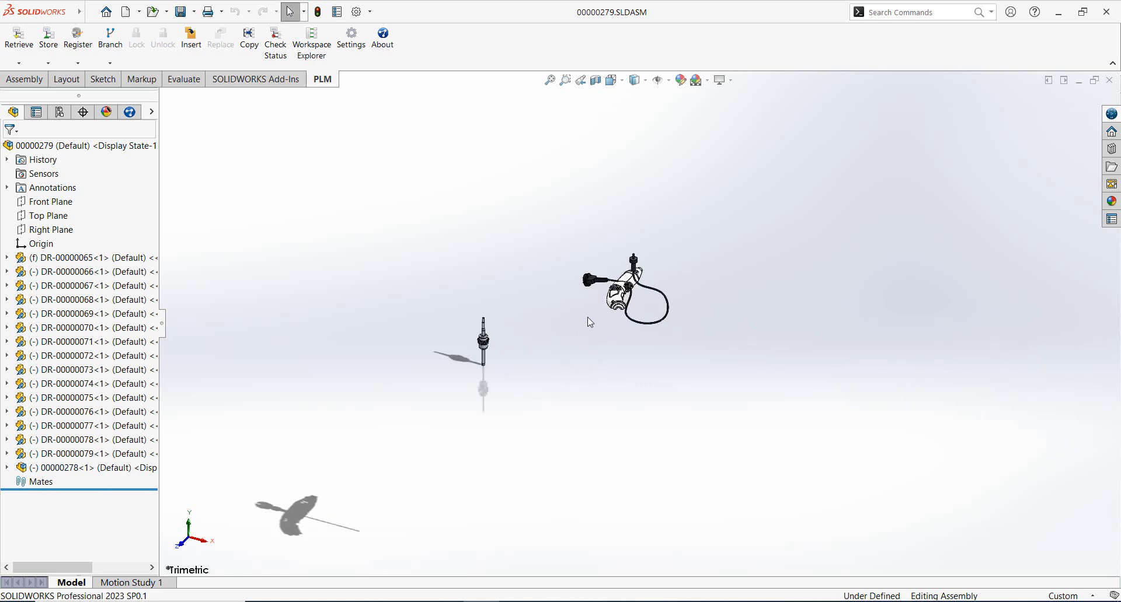
pyautogui.scroll(1, 589, 322)
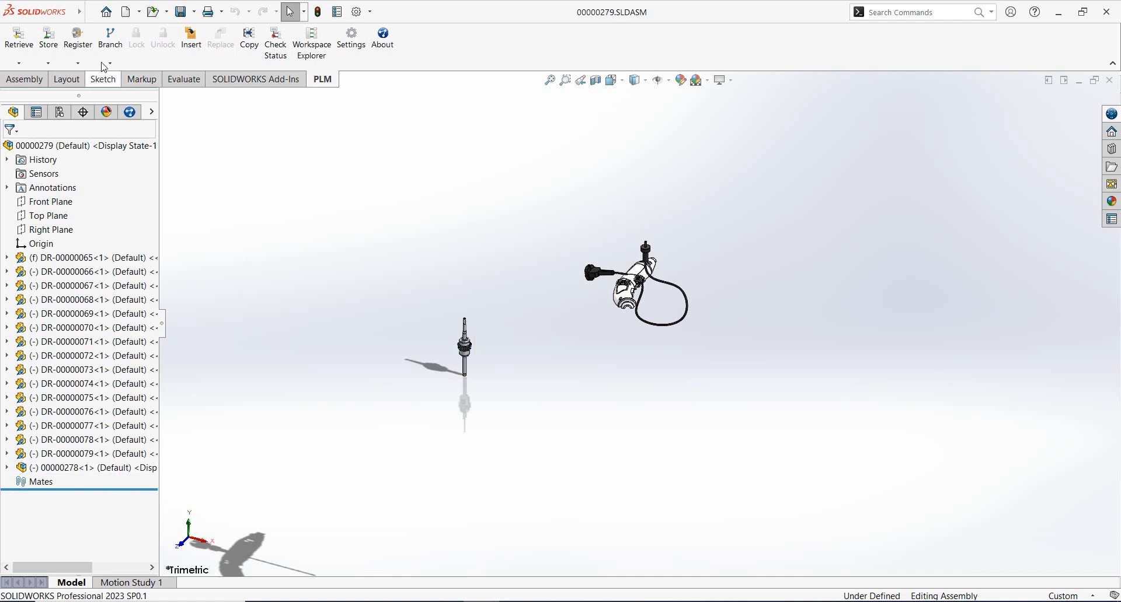
# - Start the PLM Register operation and assign part number 00000279, found with the filter *279*, to 00000279.SLDASM
pyautogui.click(78, 36)
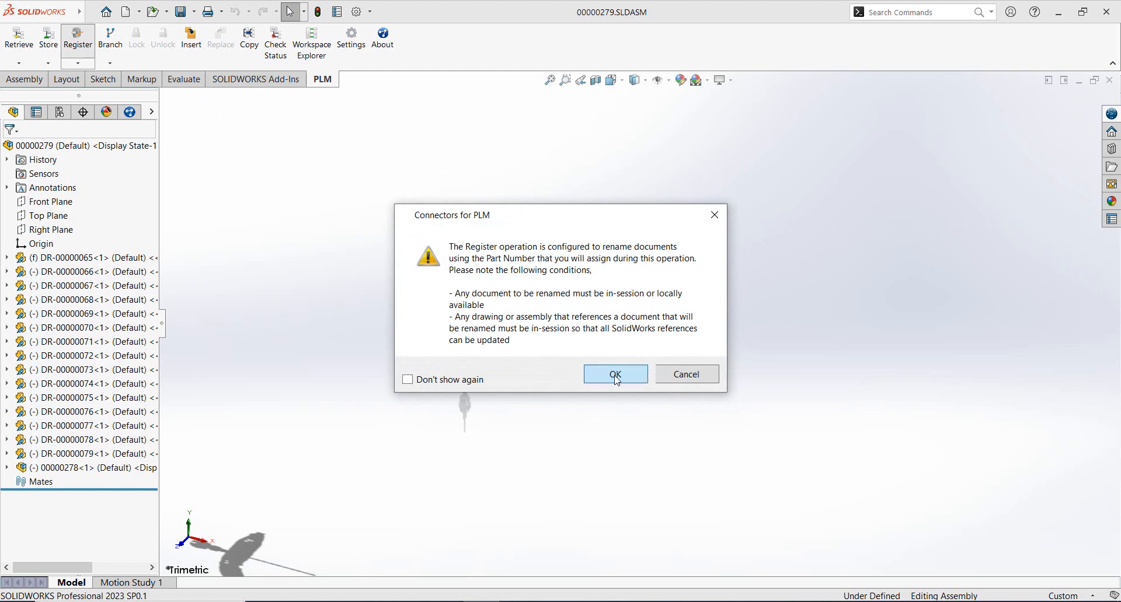
pyautogui.click(616, 376)
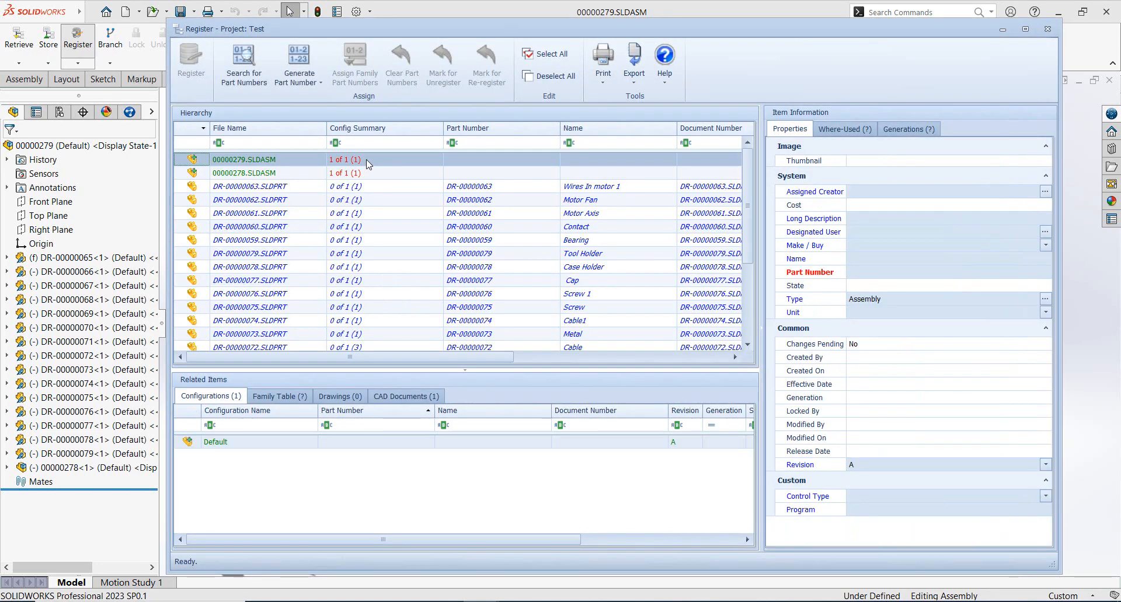
pyautogui.click(251, 74)
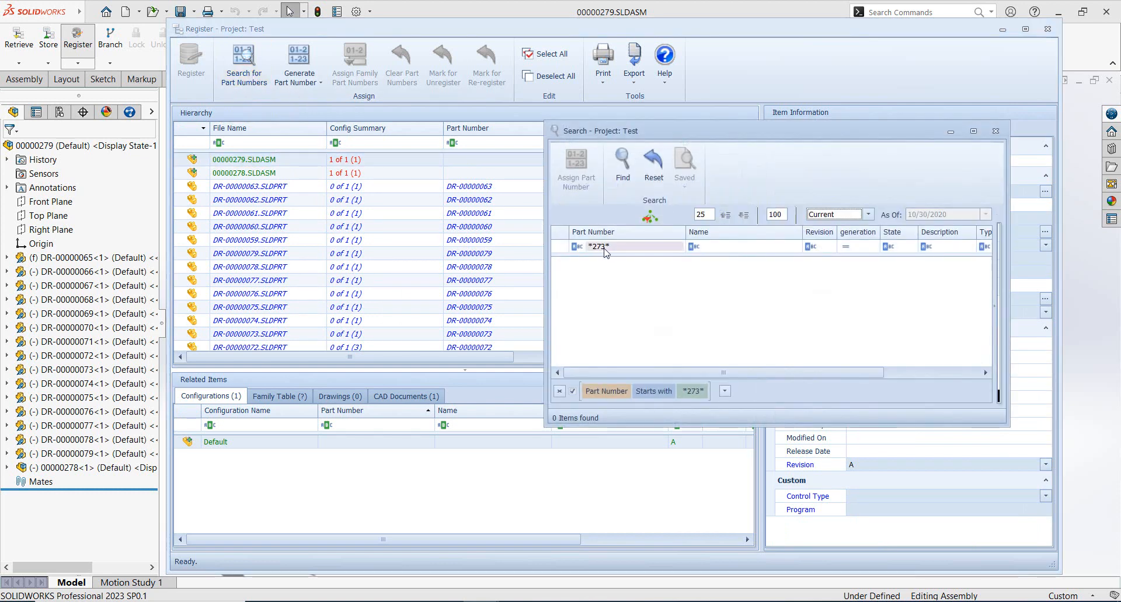
pyautogui.click(604, 247)
pyautogui.press('BackSpace')
pyautogui.write('9')
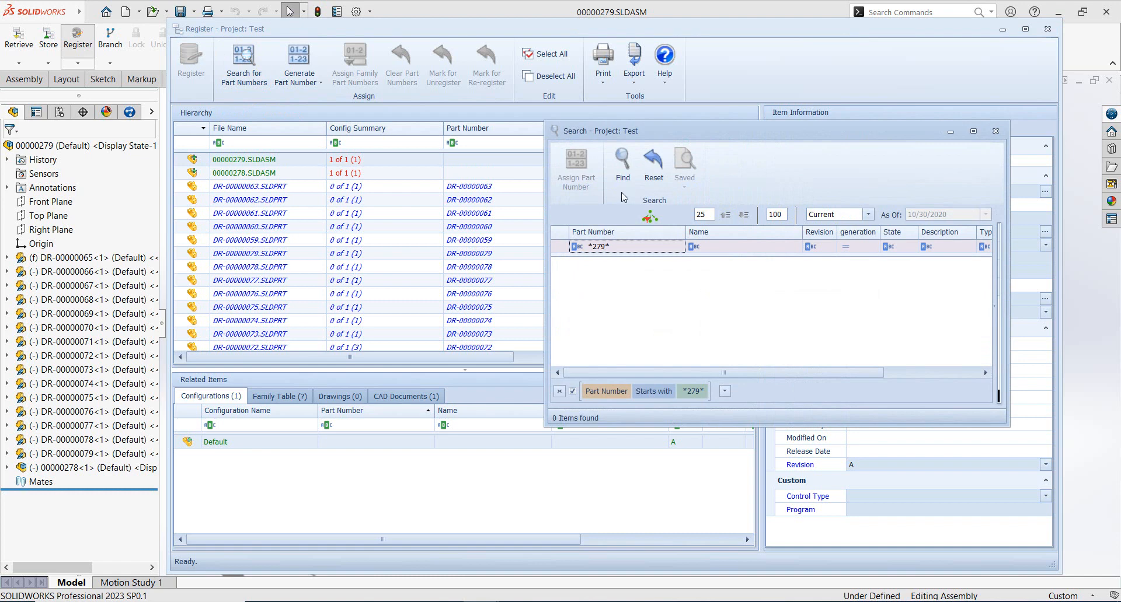
pyautogui.click(622, 175)
pyautogui.click(641, 263)
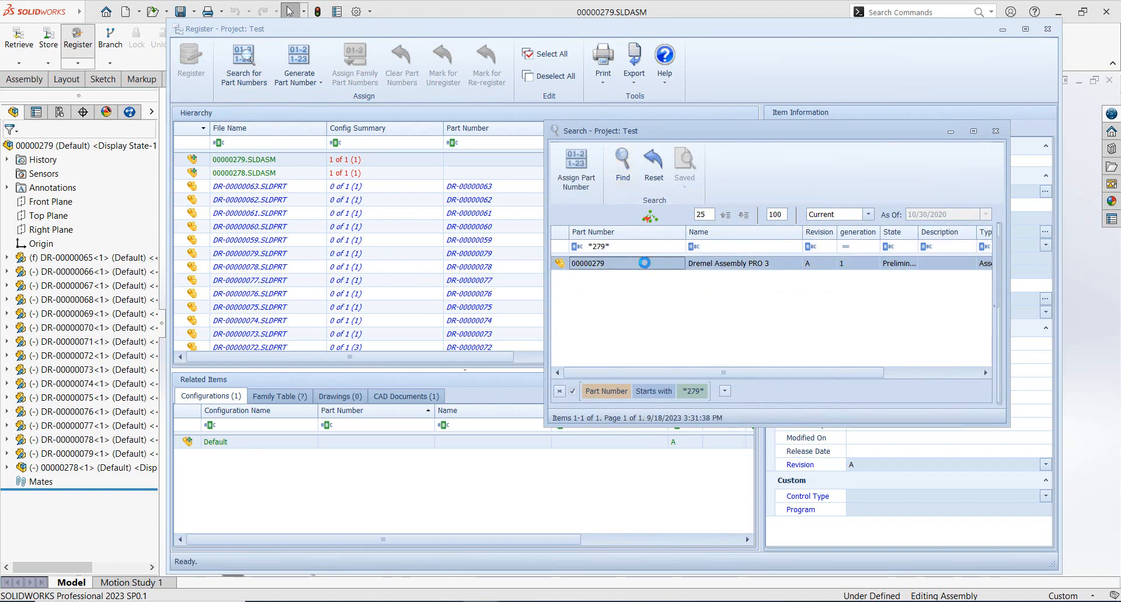
pyautogui.click(576, 156)
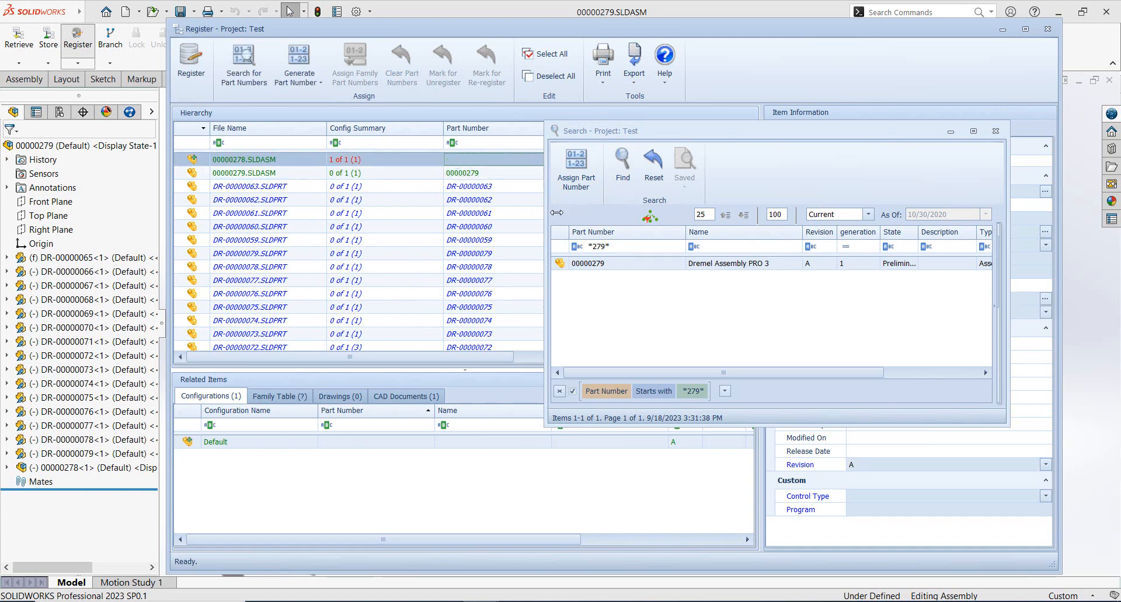
# - Assign part number 00000278, found with the filter *278*, to 00000278.SLDASM and close the part number search
pyautogui.click(602, 263)
pyautogui.click(604, 247)
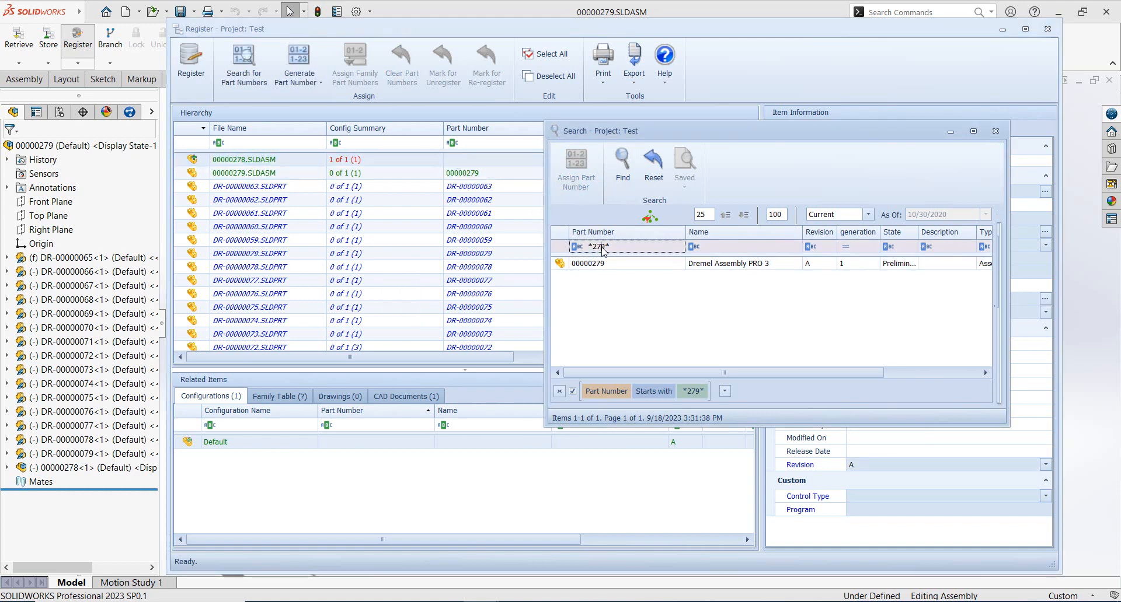
pyautogui.write('8')
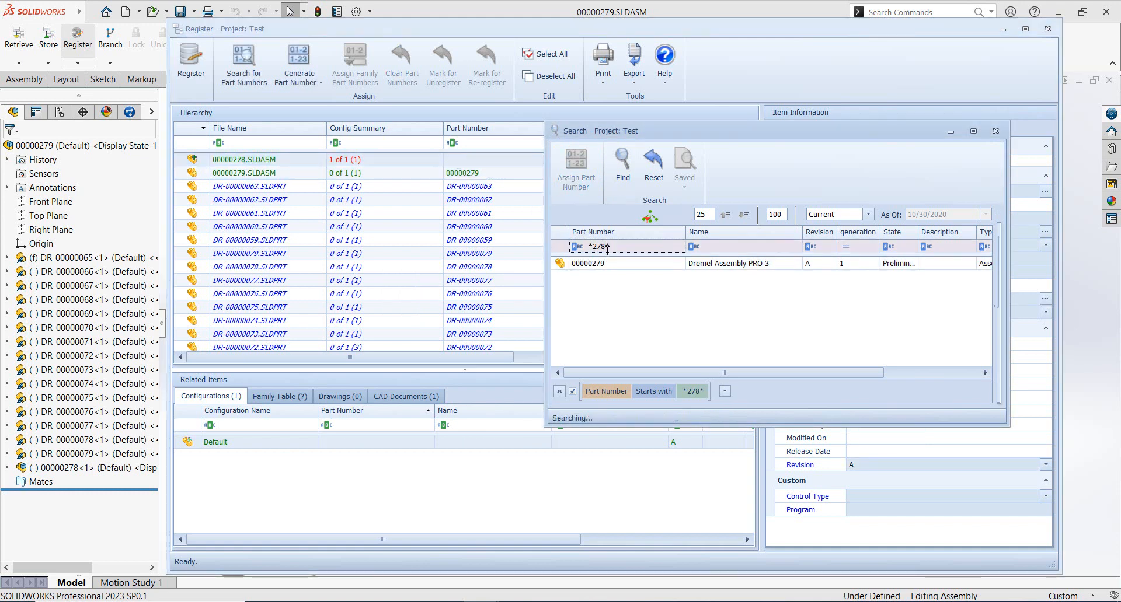
pyautogui.click(602, 263)
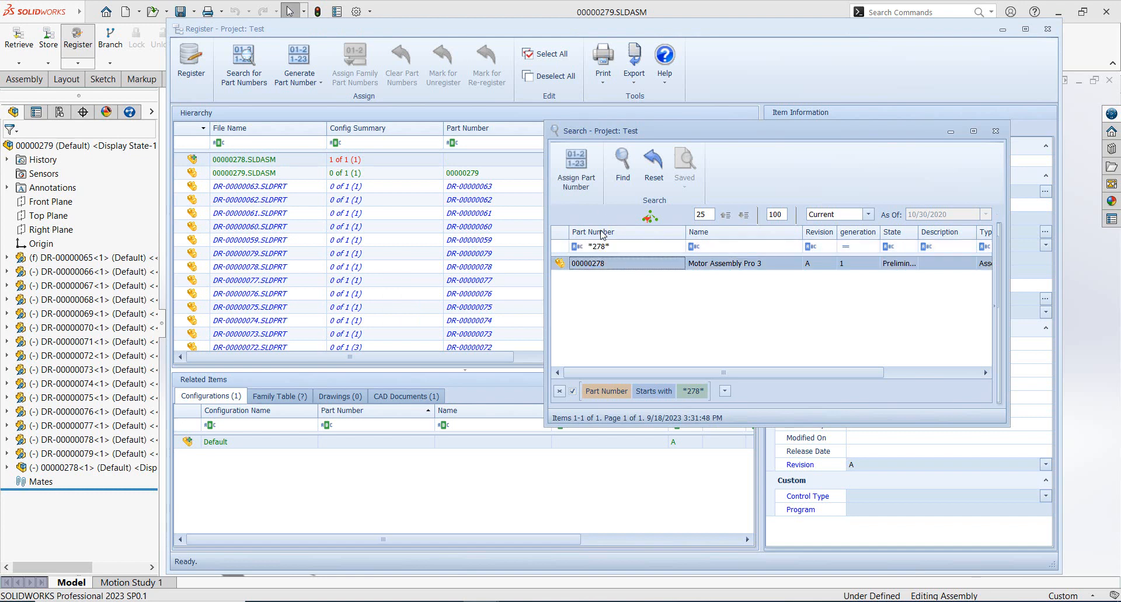
pyautogui.click(576, 163)
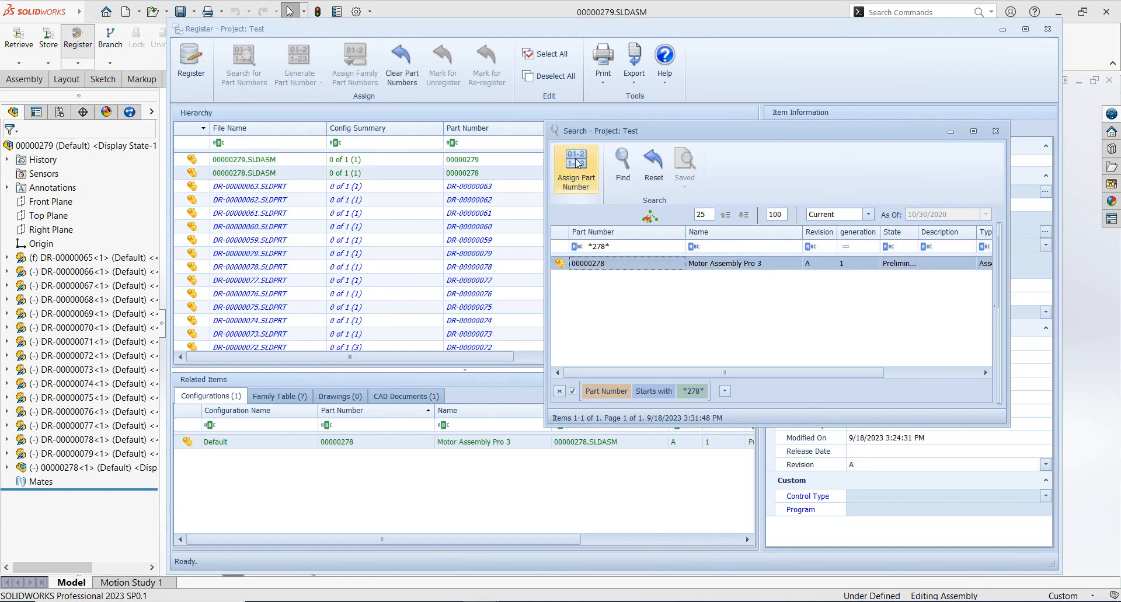
pyautogui.click(995, 131)
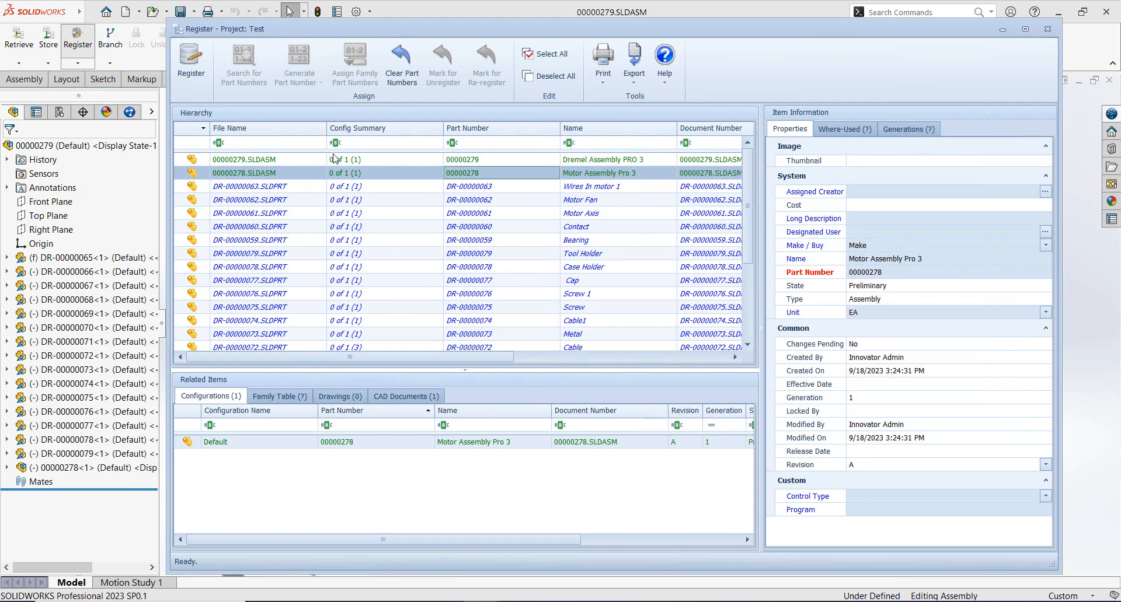
# - Check the related CAD documents of 00000278.SLDASM and 00000279.SLDASM, and register the assemblies in PLM
pyautogui.click(406, 396)
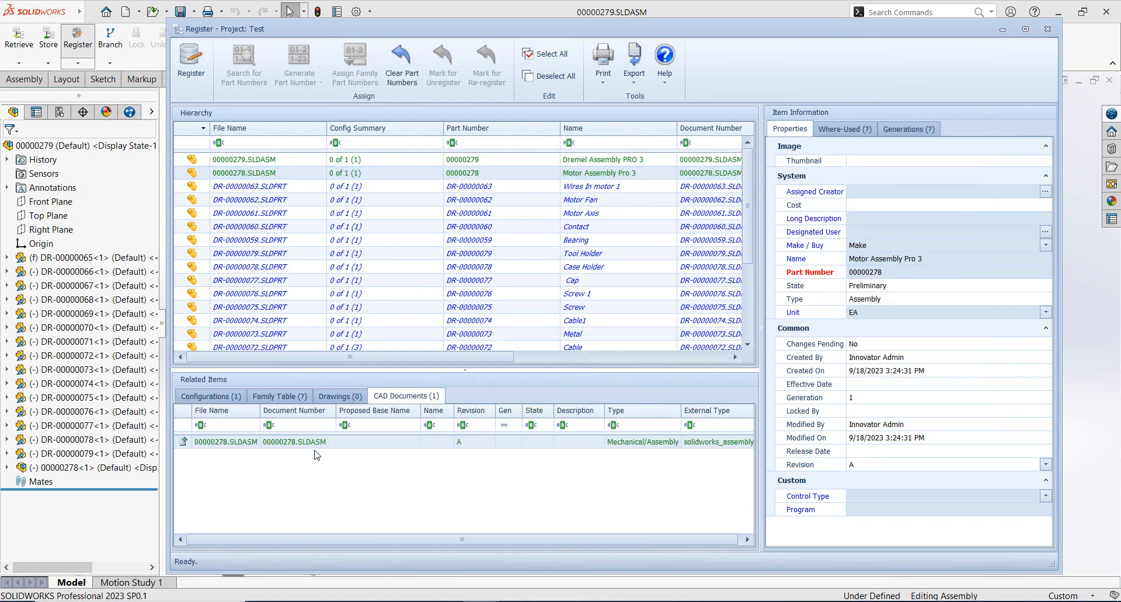
pyautogui.click(339, 161)
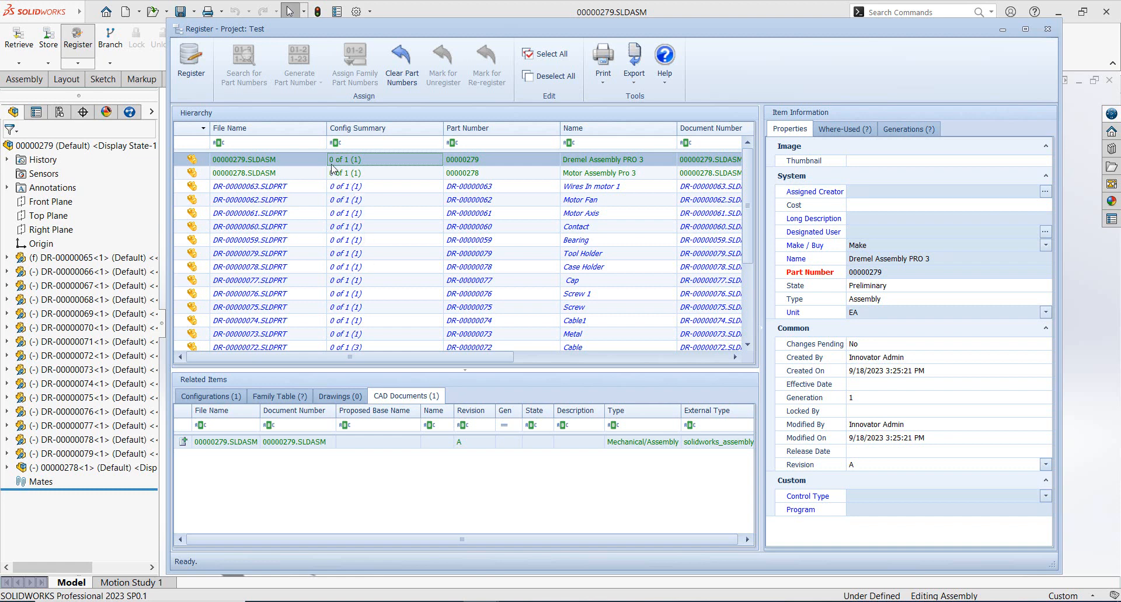
pyautogui.click(194, 55)
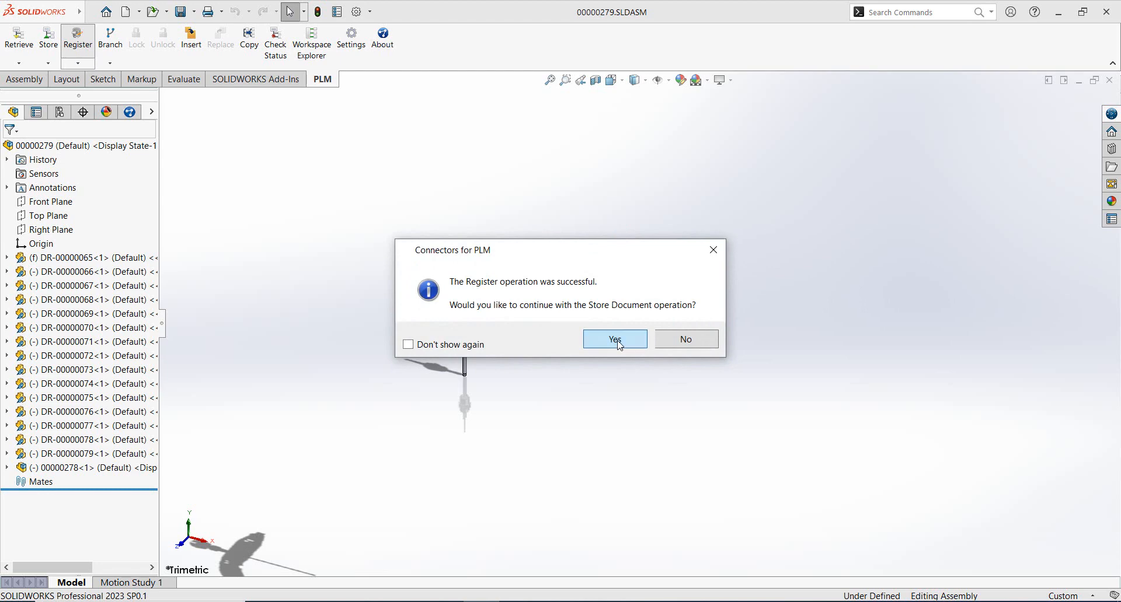
# - Continue with the Store Document operation, accept unlocking DR-00000063.SLDPRT, check in both assemblies, and close the Store BOM window without storing the BOM
pyautogui.click(614, 340)
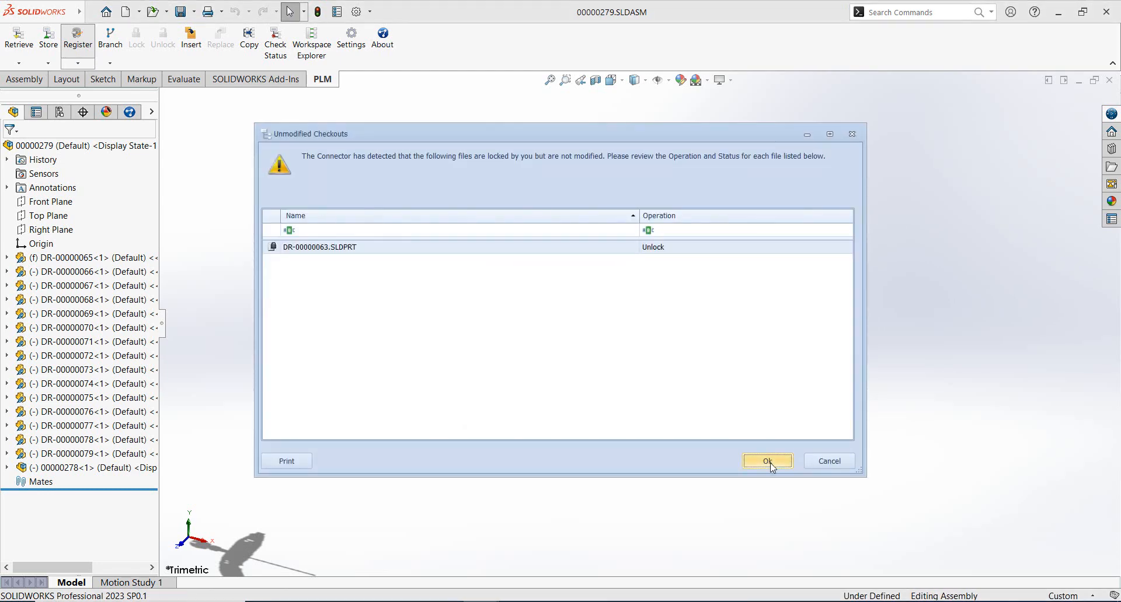
pyautogui.click(769, 461)
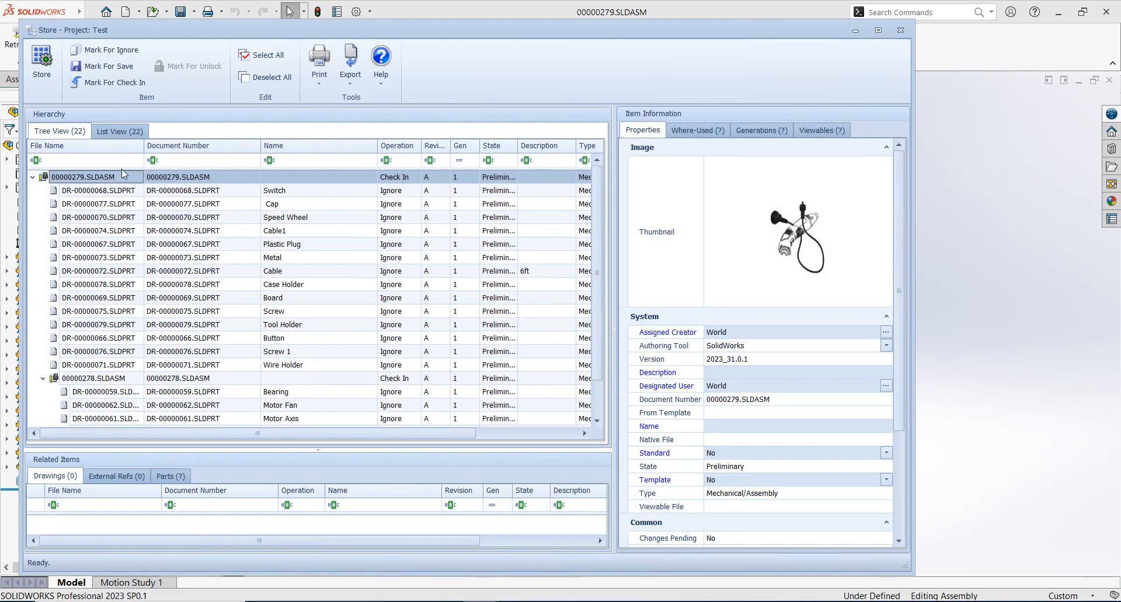
pyautogui.click(39, 70)
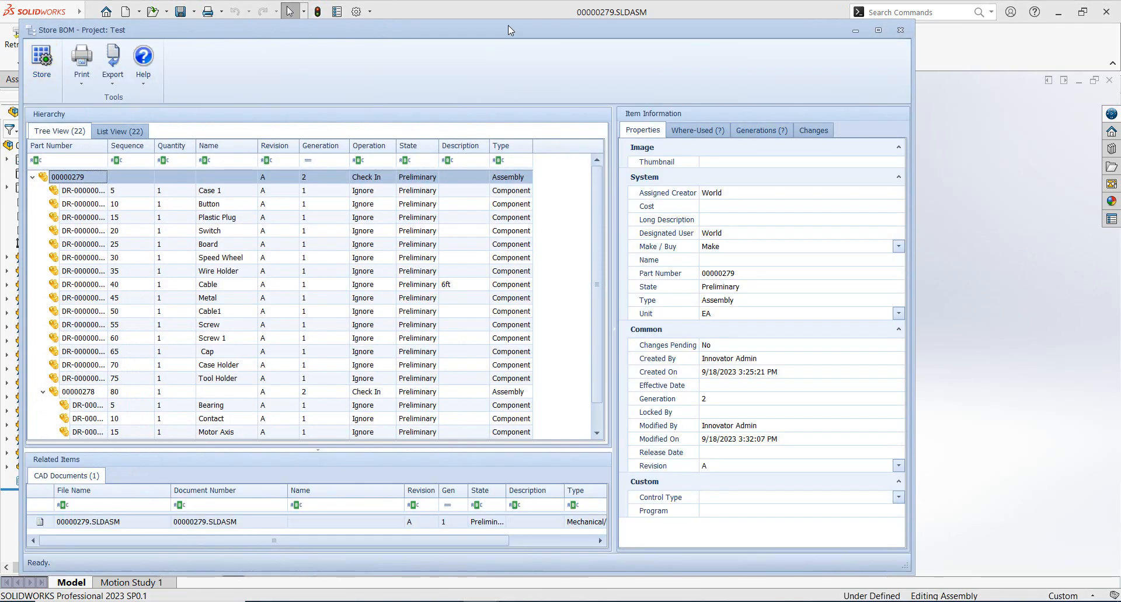
pyautogui.moveTo(508, 26); pyautogui.dragTo(592, 24)
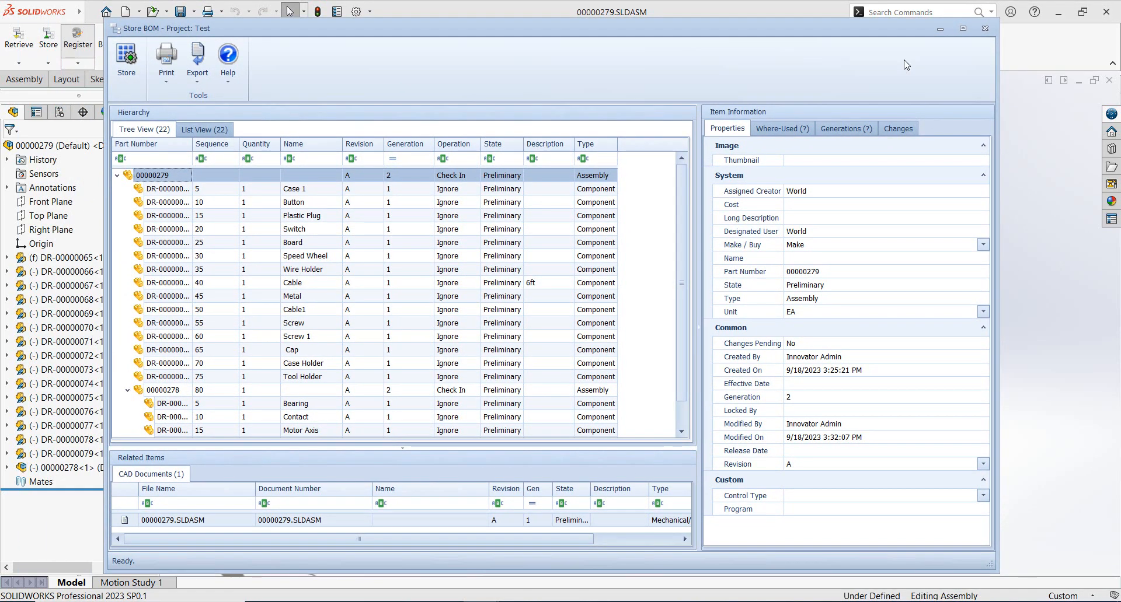
pyautogui.click(985, 30)
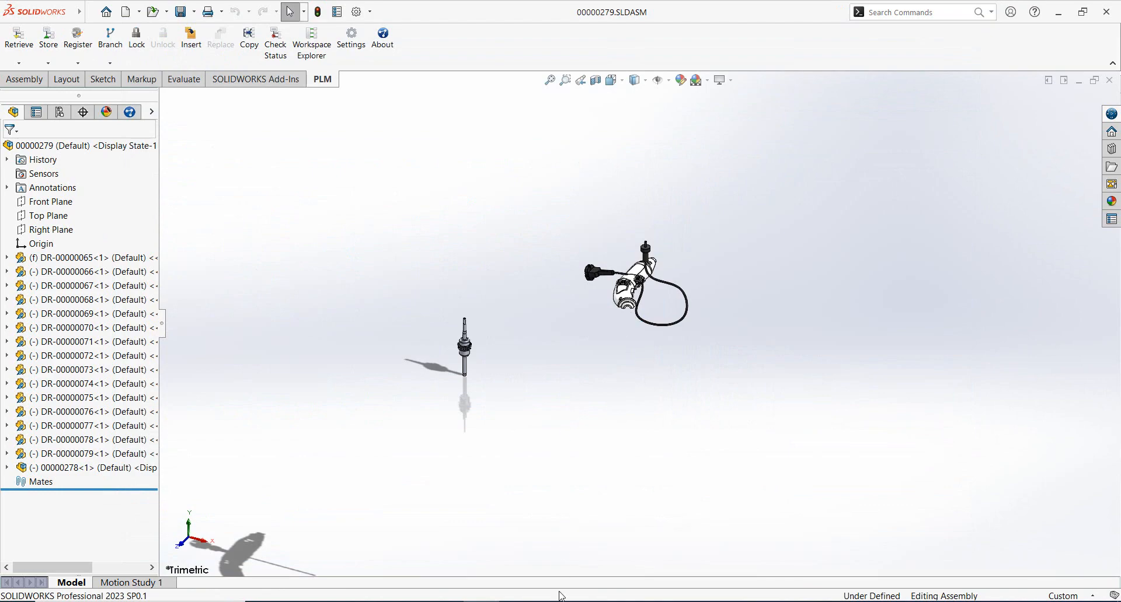
# - Switch to Aras Innovator, open CAD document 00000279.SLDASM from part 00000279's CAD documents, and examine its structure
pyautogui.click(570, 563)
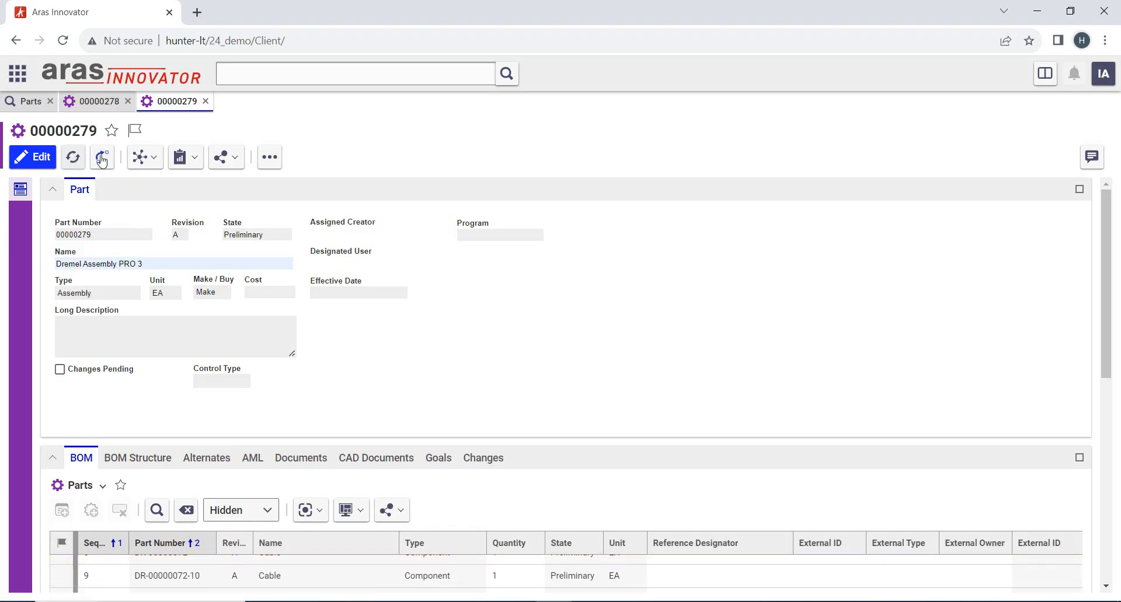
pyautogui.click(346, 456)
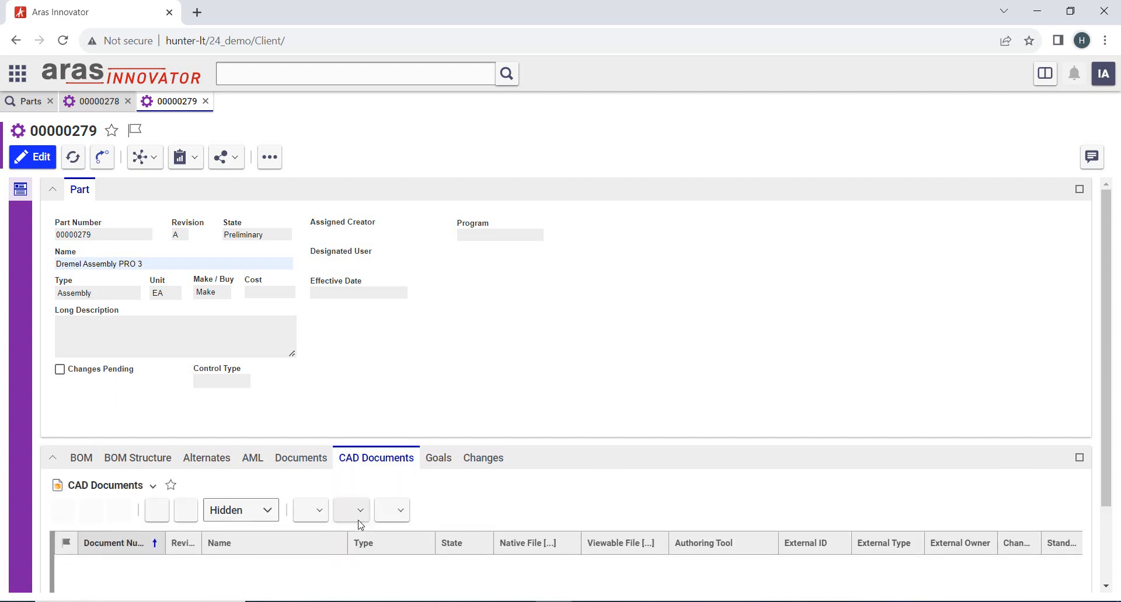
pyautogui.doubleClick(340, 567)
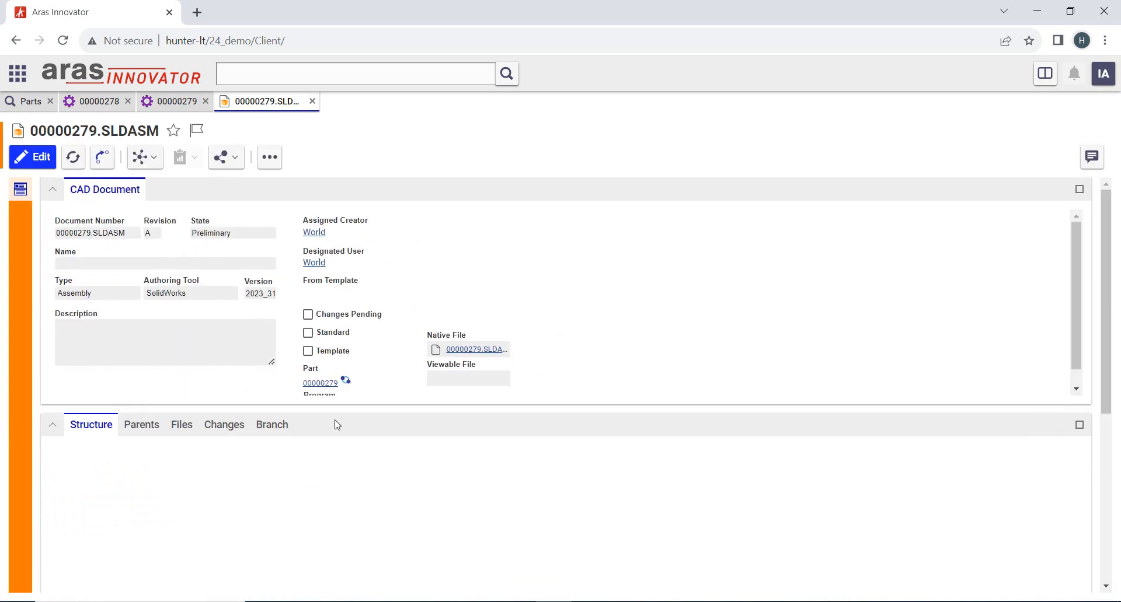
pyautogui.scroll(-4, 345, 418)
pyautogui.scroll(5, 348, 419)
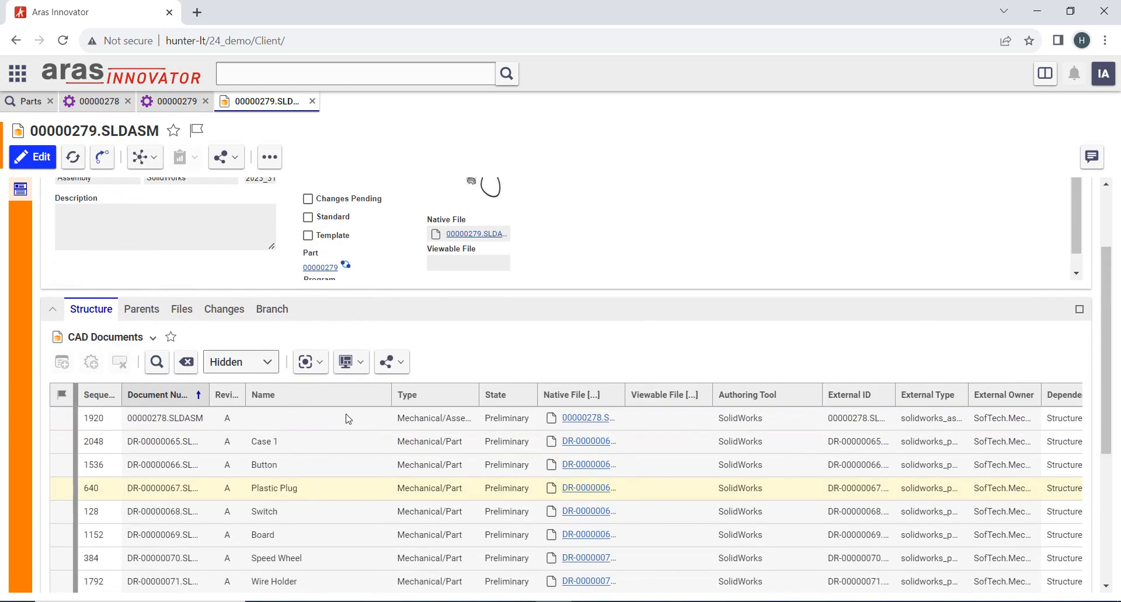
# - Close the CAD document and review the BOM rows of the Dremel assembly part 00000279
pyautogui.click(313, 101)
pyautogui.click(82, 457)
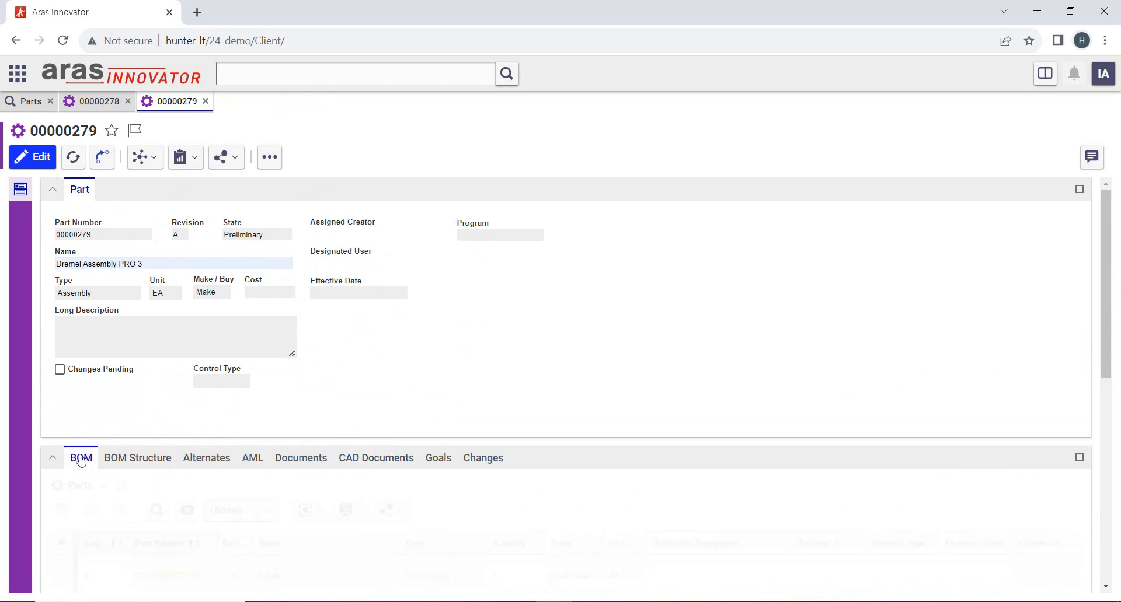
pyautogui.scroll(-5, 377, 354)
pyautogui.scroll(-2, 367, 366)
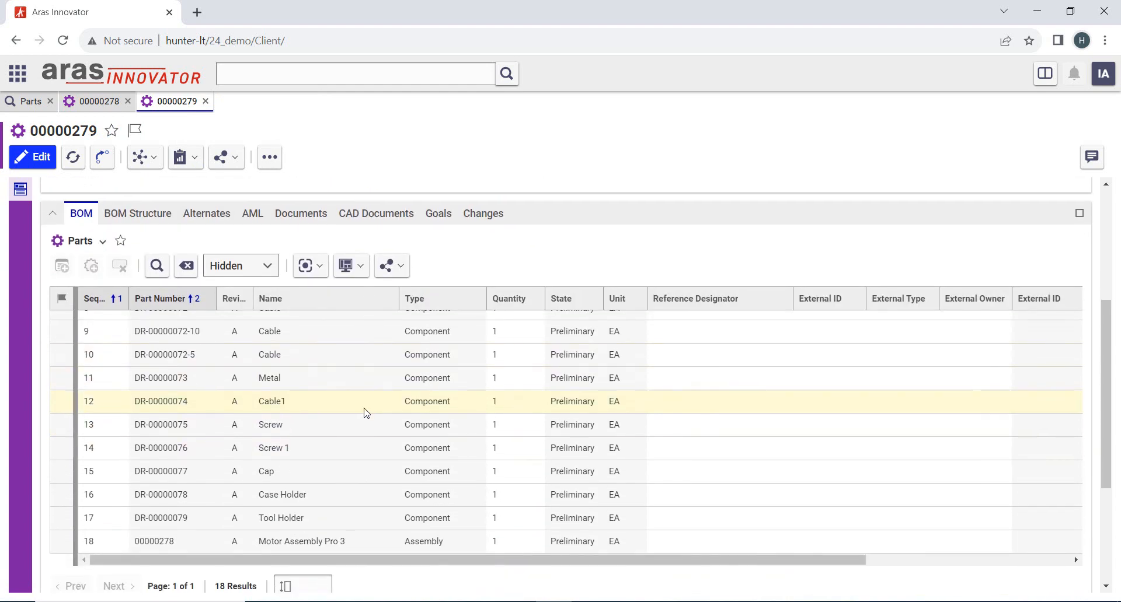
pyautogui.scroll(-1, 366, 413)
pyautogui.scroll(5, 366, 413)
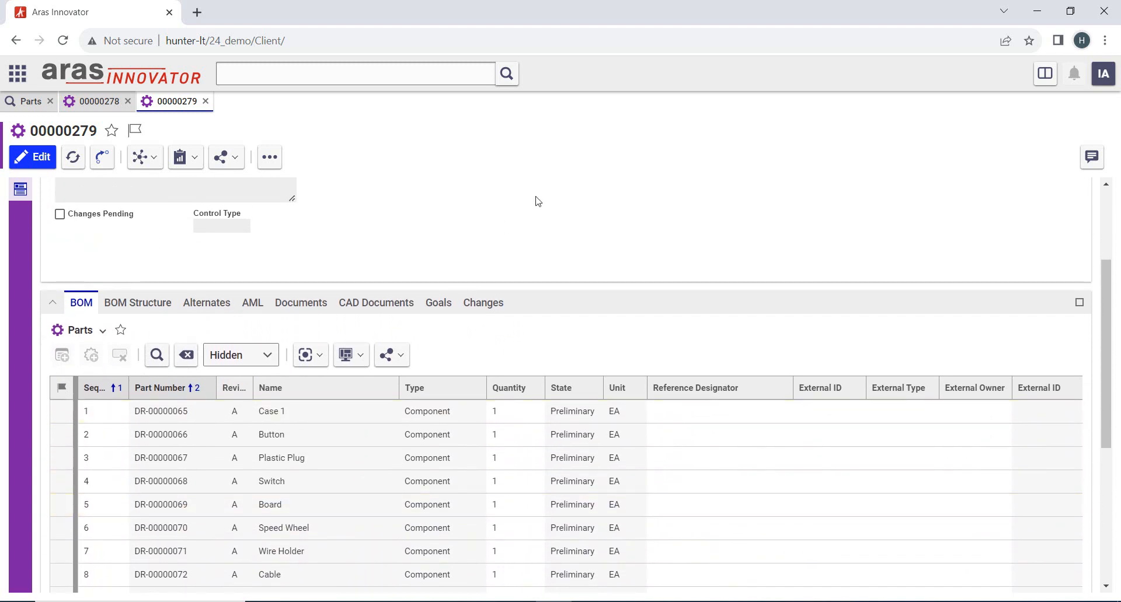
pyautogui.scroll(3, 542, 196)
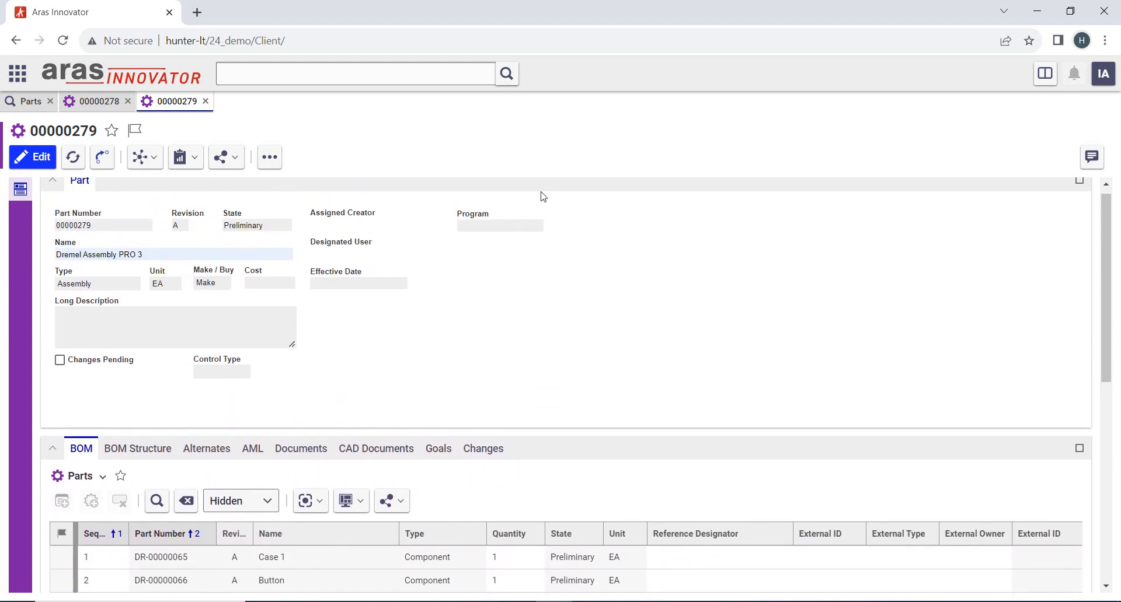